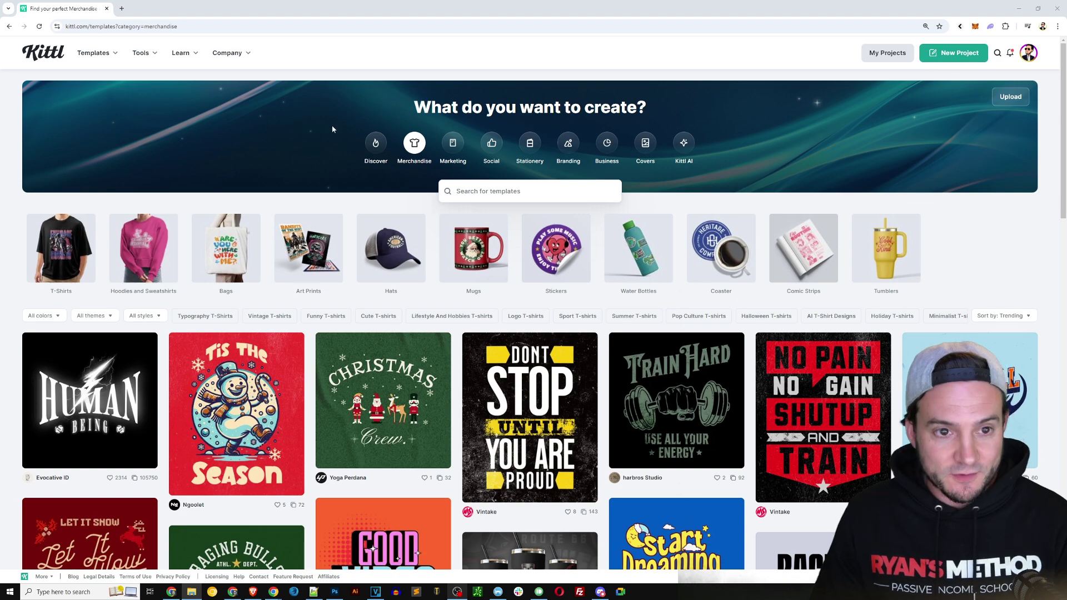
Create a new project on a 4500 × 5400 px Merch by Amazon T-Shirt artboard.
key(Print)
drag(322, 121, 784, 190)
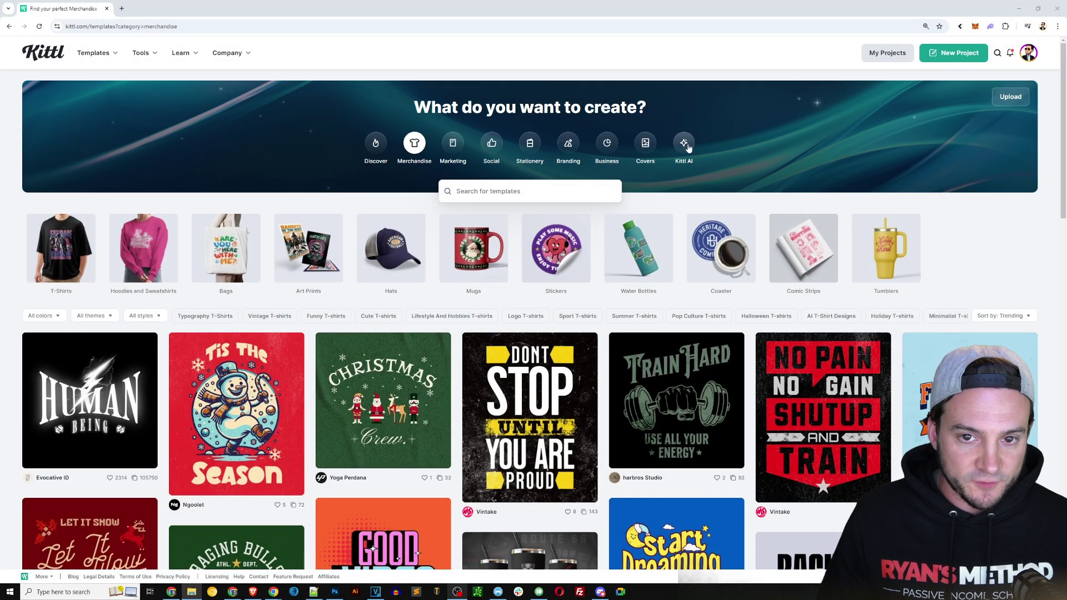
click(938, 56)
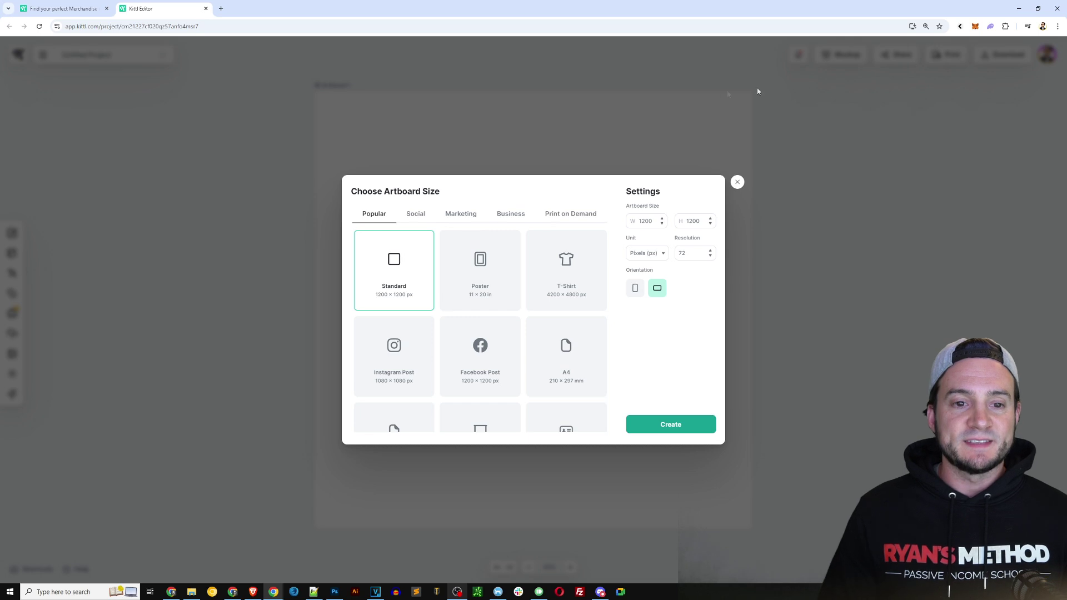
click(575, 214)
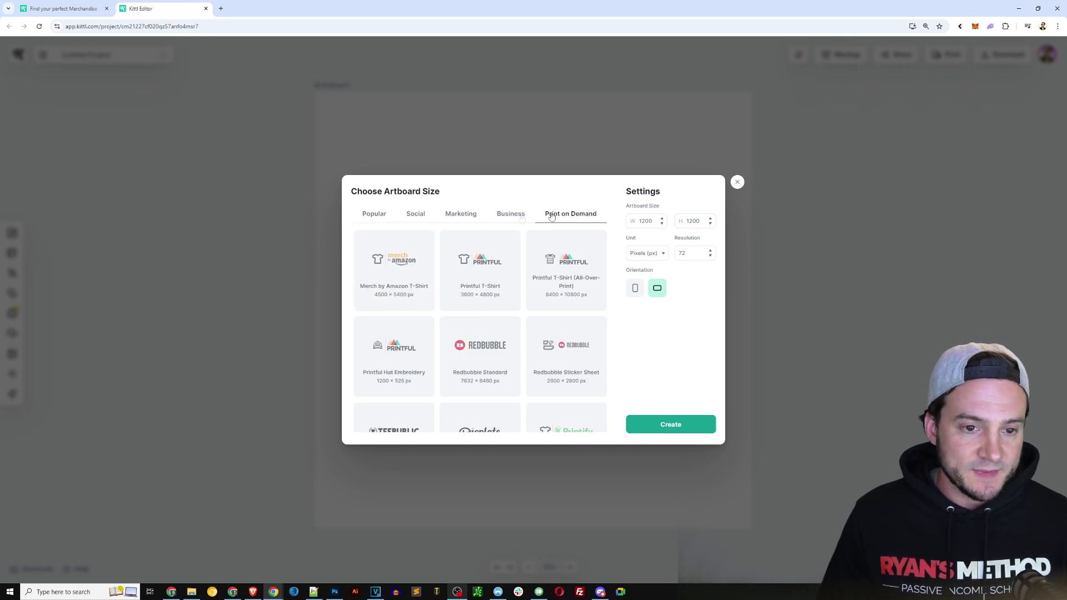
click(394, 270)
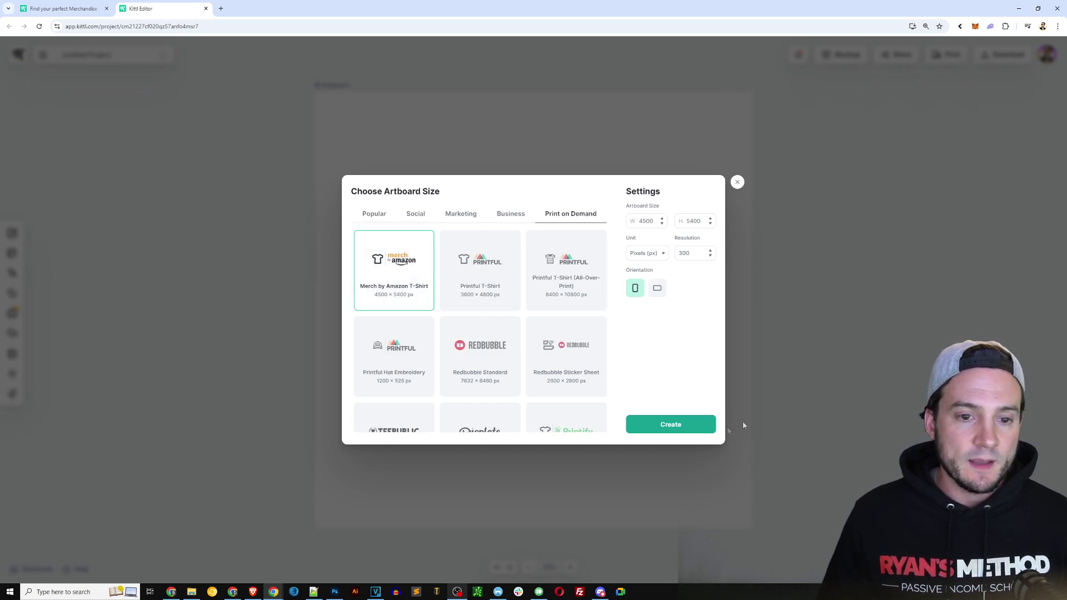
click(669, 427)
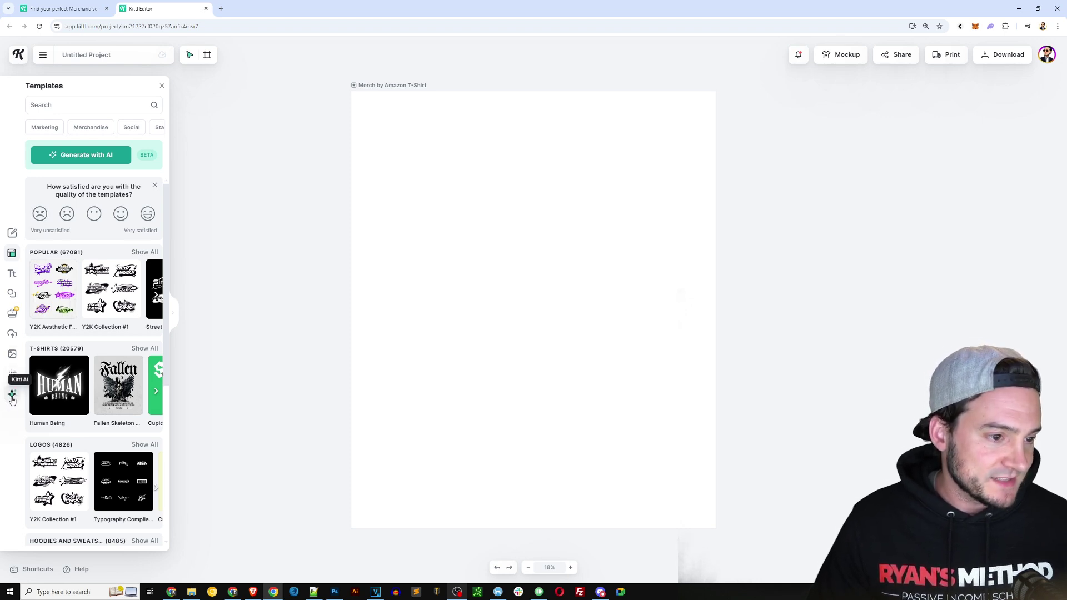
Open the Design Generator from the Kittl AI tools panel.
click(13, 395)
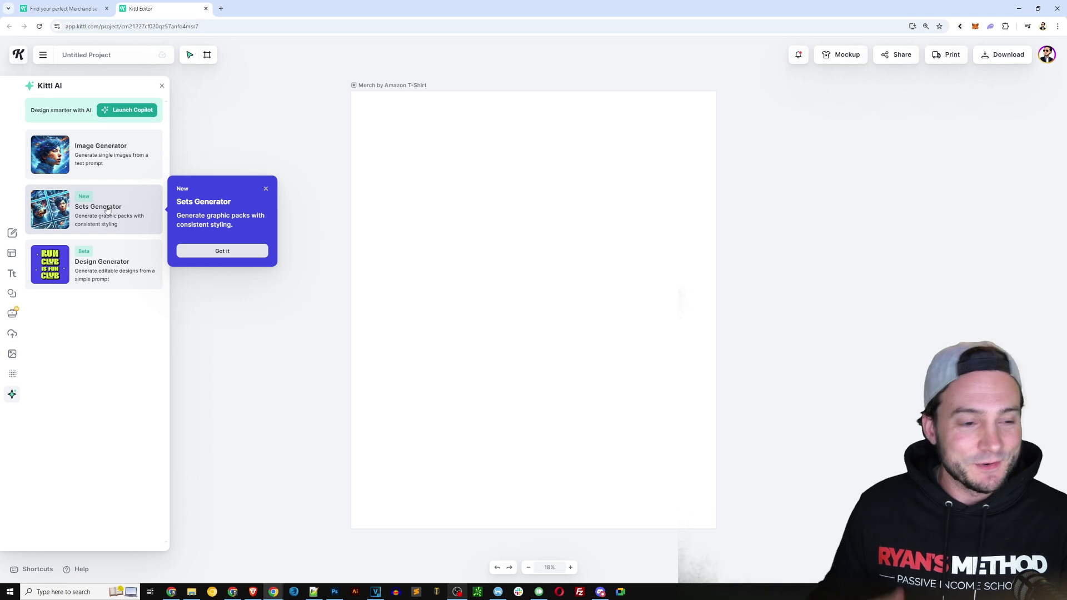
click(89, 271)
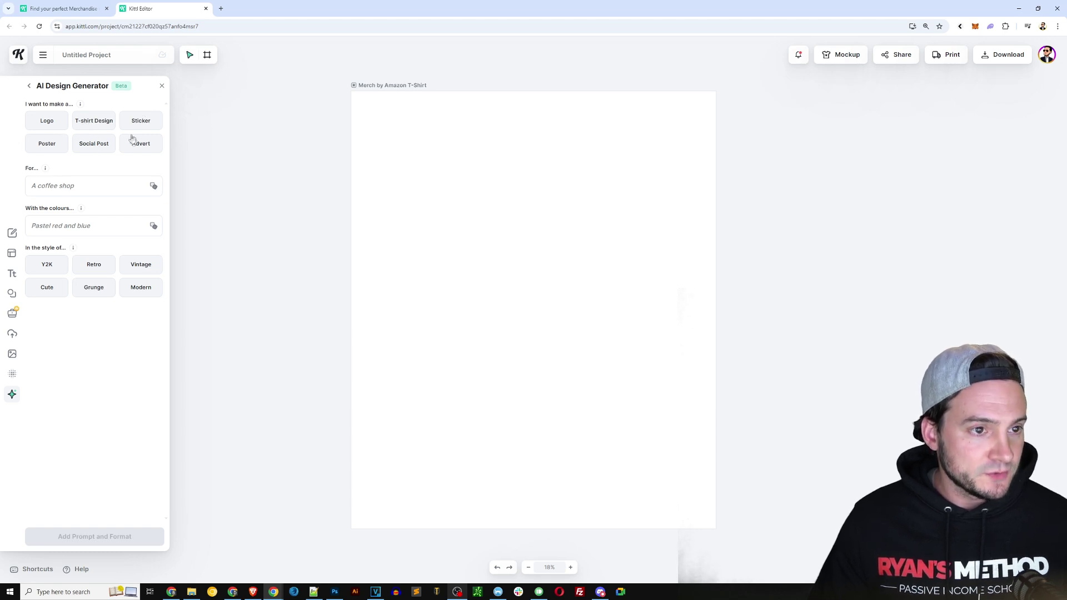
Generate Retro-style T-shirt designs for 'halloween for dog'.
click(95, 123)
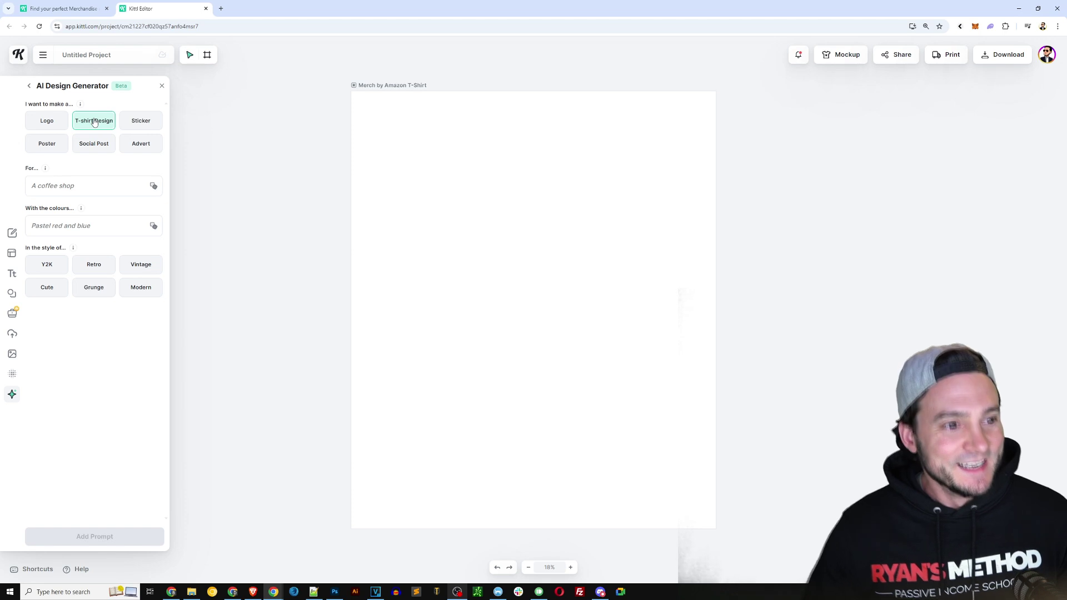
click(53, 187)
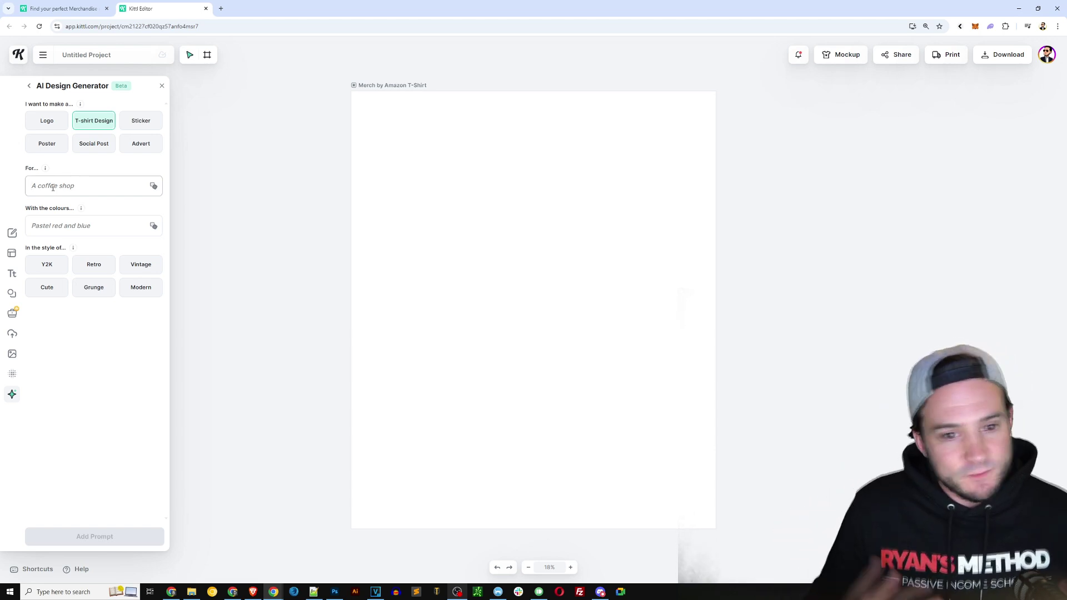
text(halloween for dog)
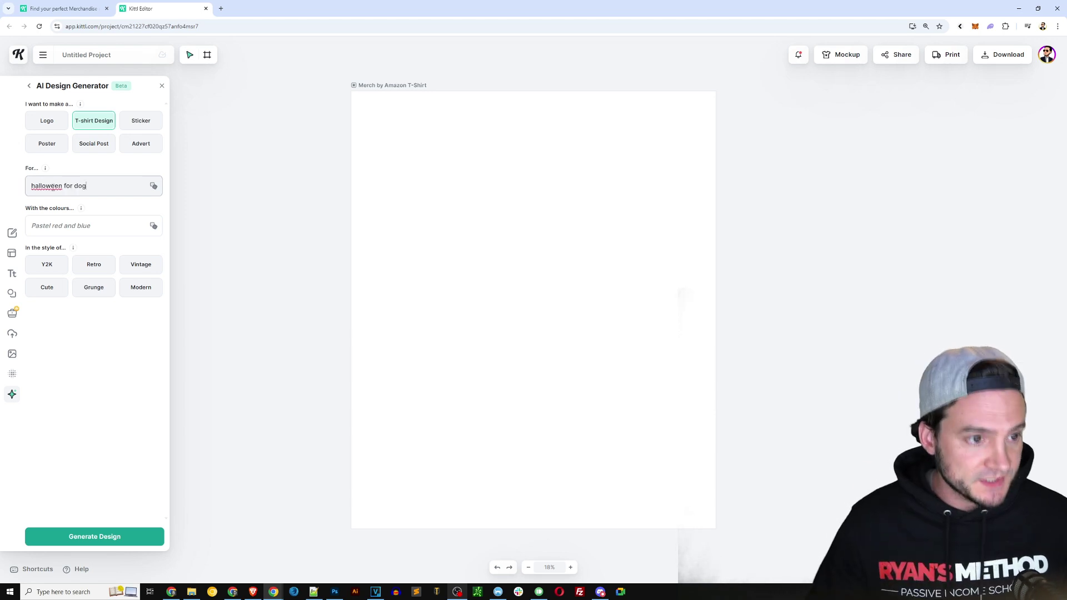
click(59, 228)
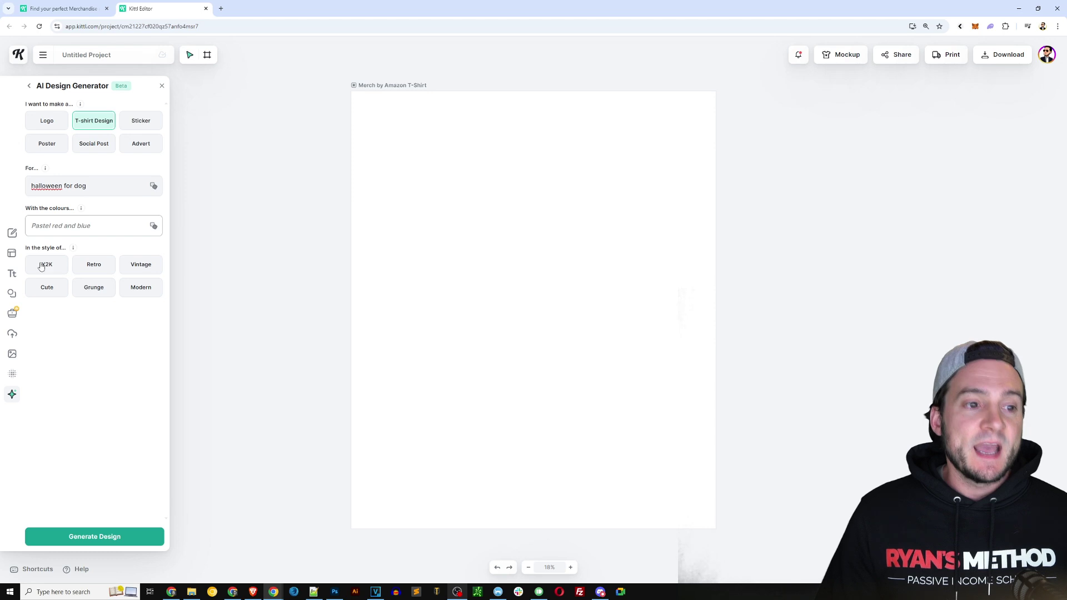
click(92, 270)
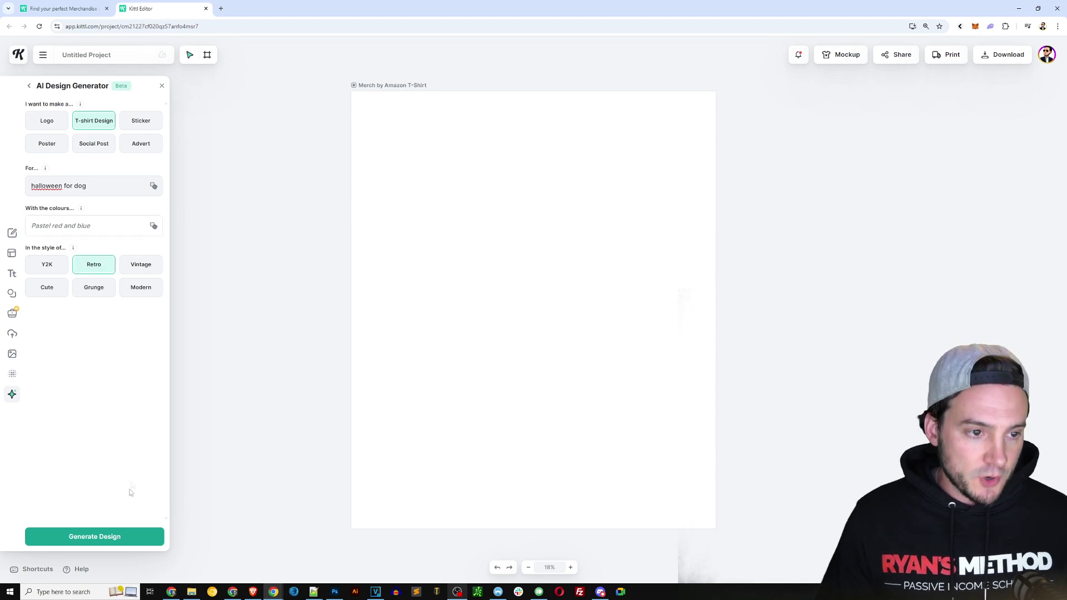
click(95, 537)
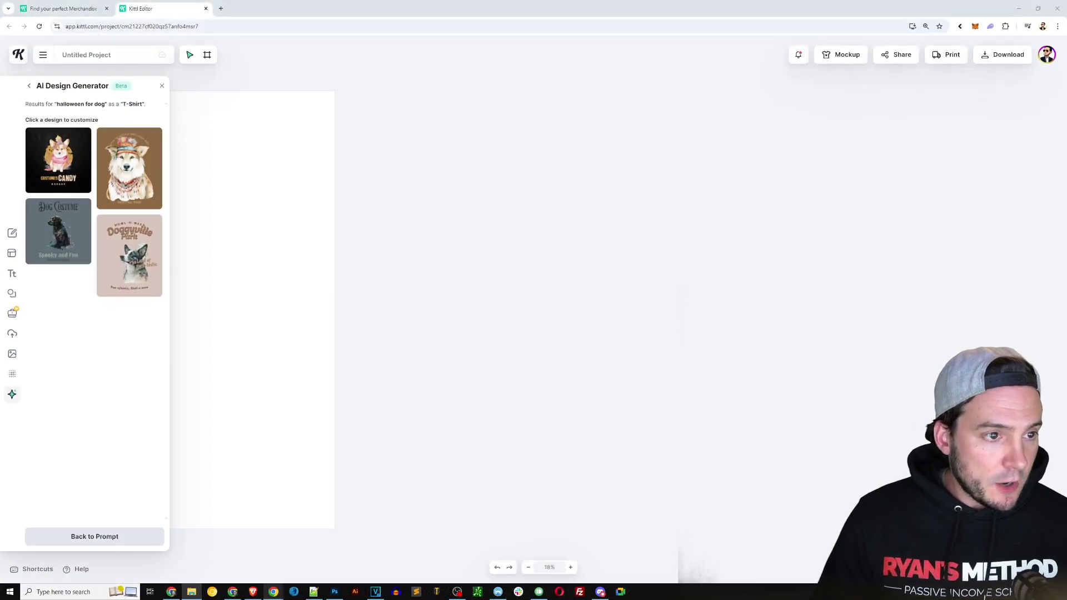
Try the corgi design, removing its illustration, then load the NIGHTFALL HOWL husky design instead.
click(47, 158)
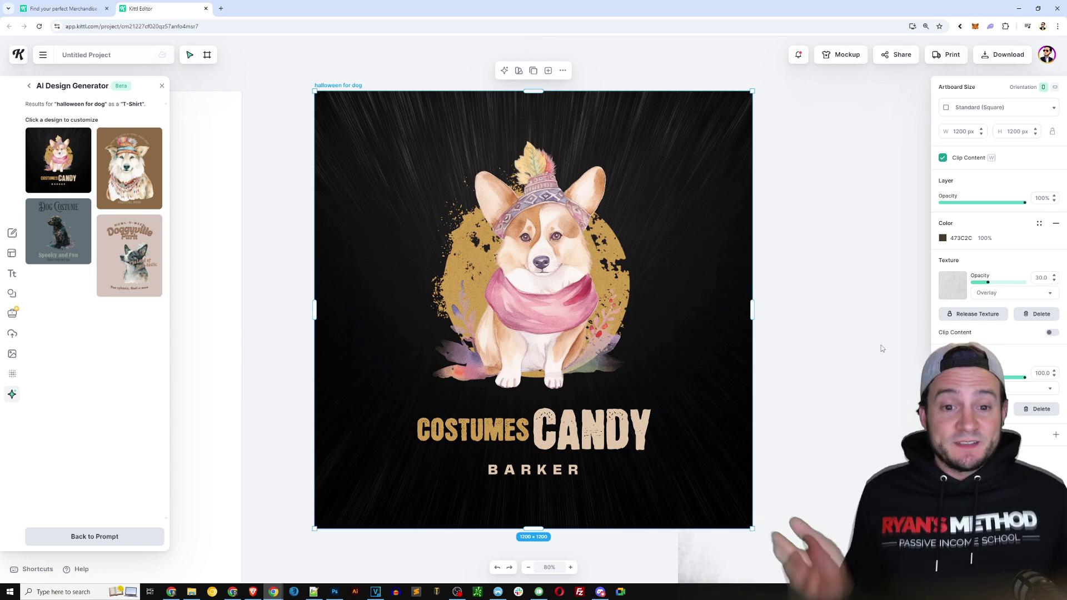
click(541, 259)
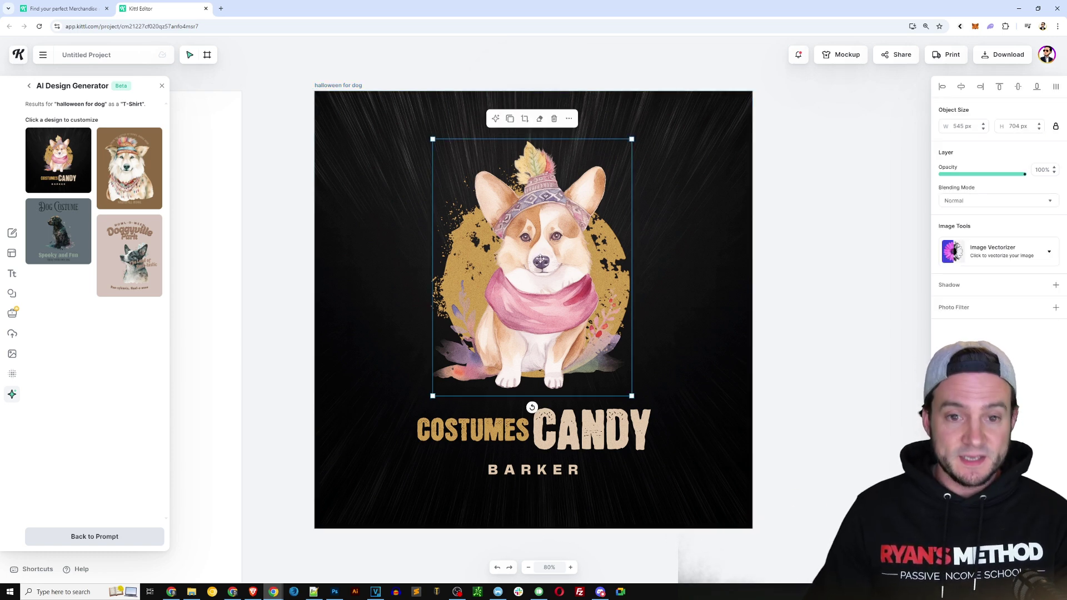
key(Delete)
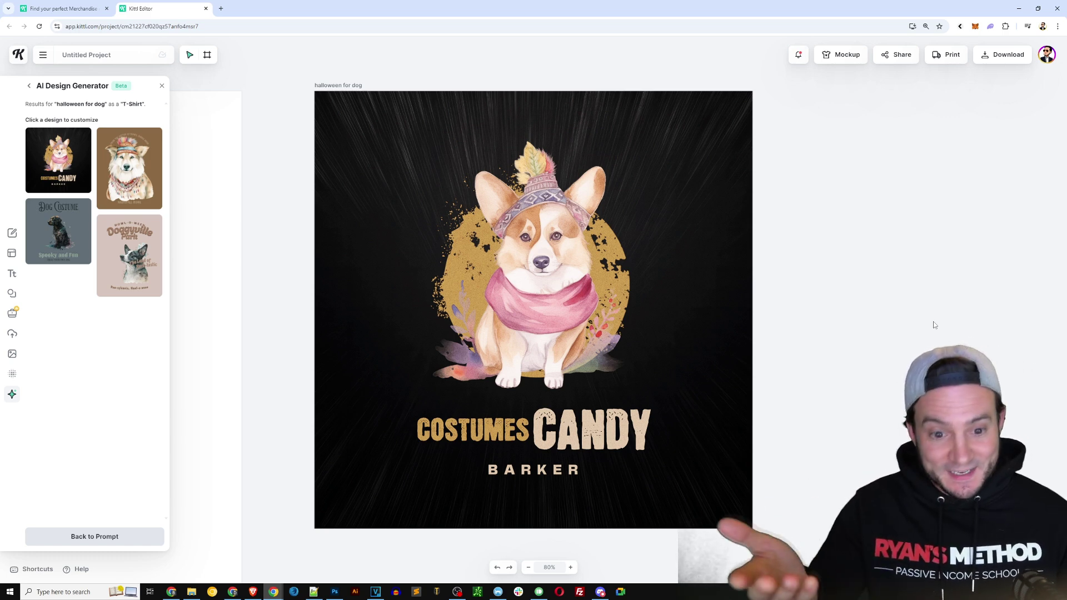
double_click(581, 414)
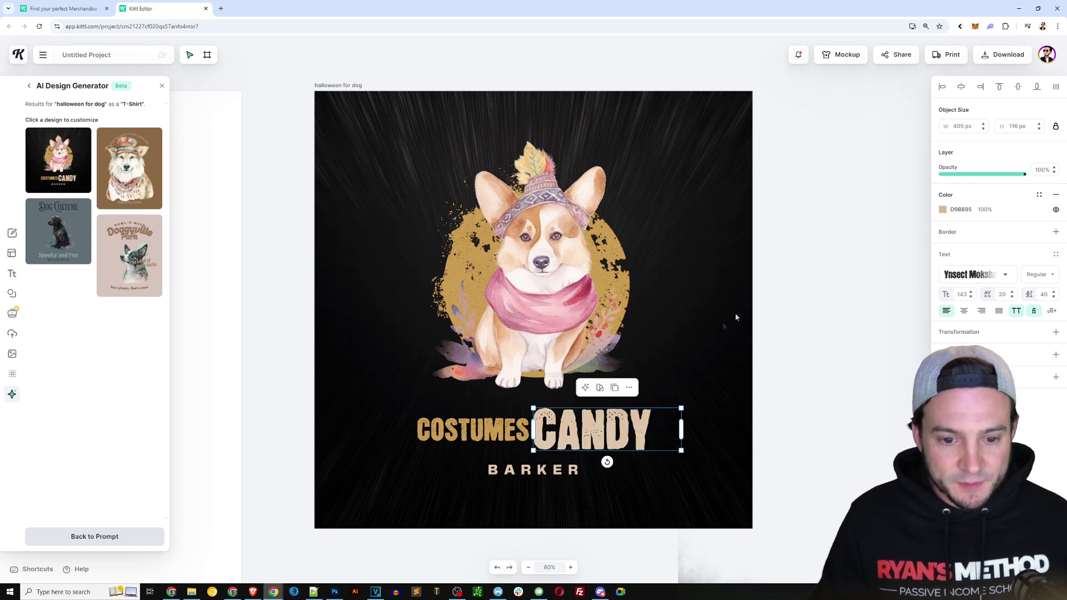
click(789, 337)
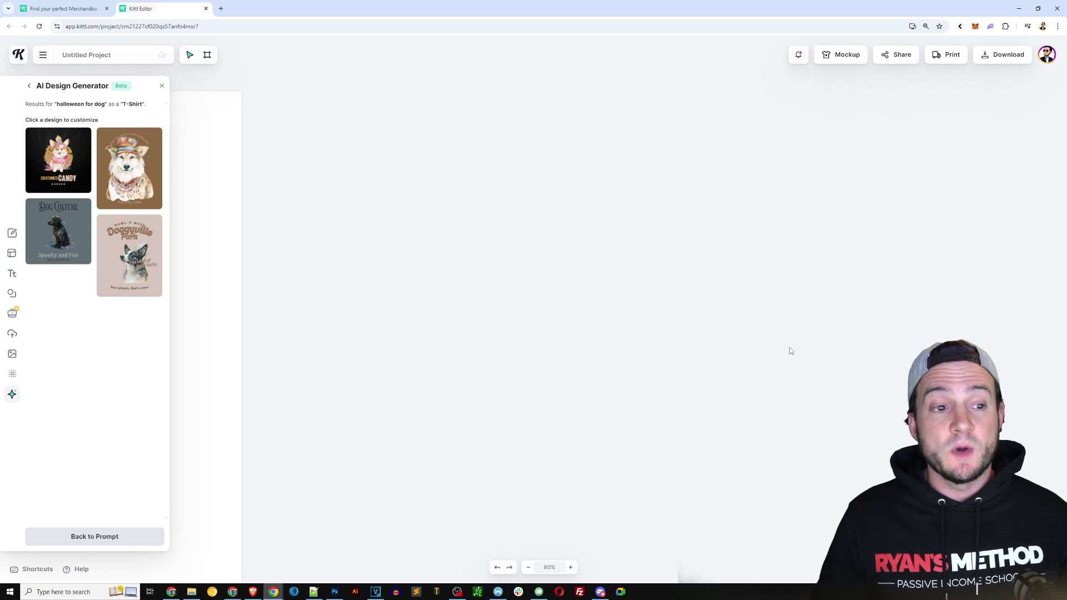
click(129, 168)
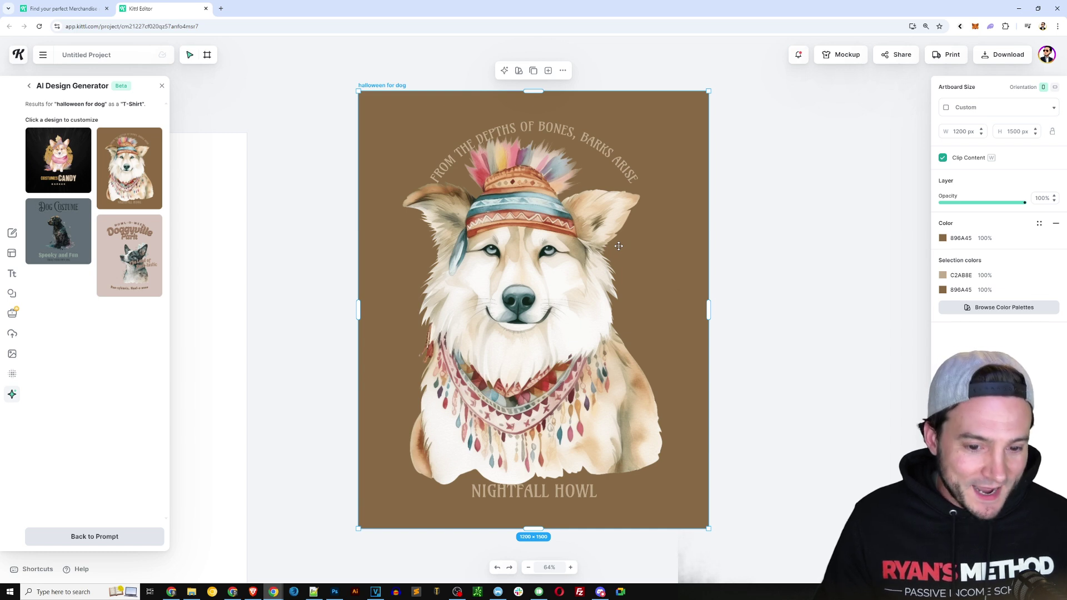
Load the Dog Costume result, then switch to the Doggyville Park watercolour dog design.
click(757, 253)
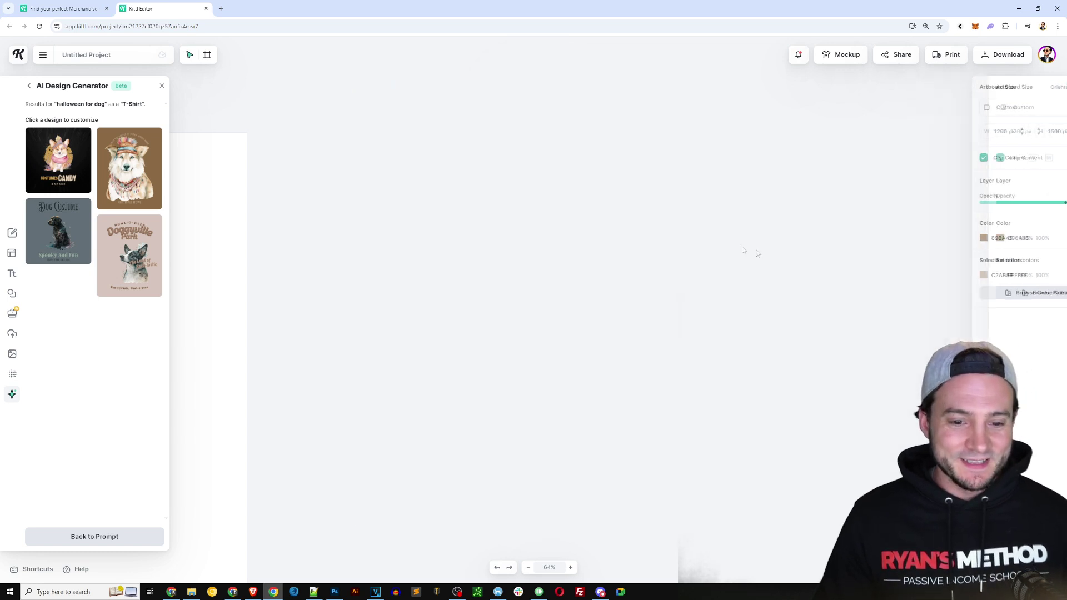
click(59, 230)
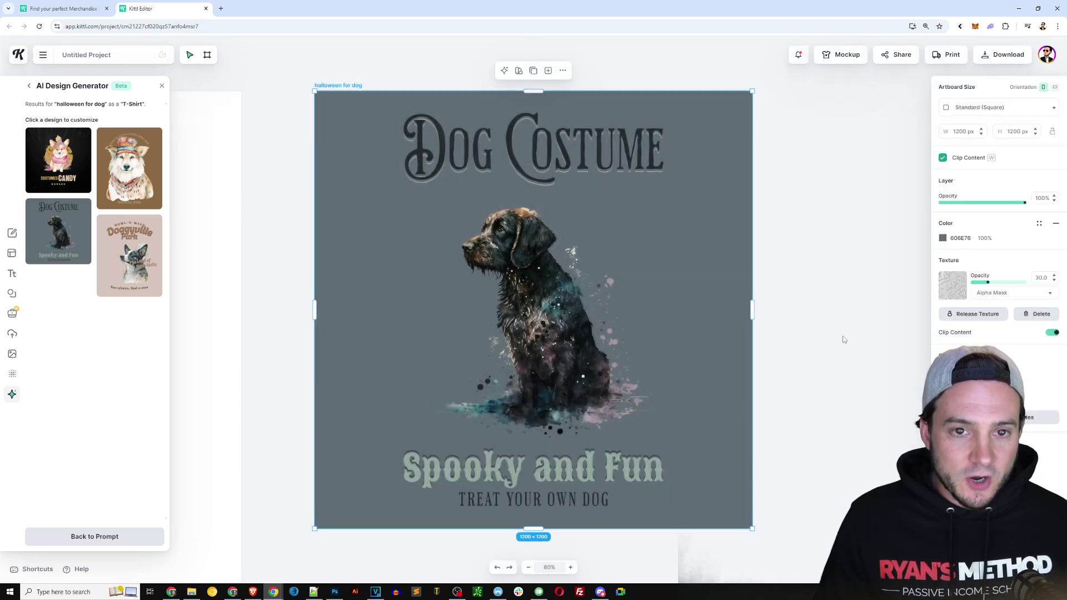
click(134, 268)
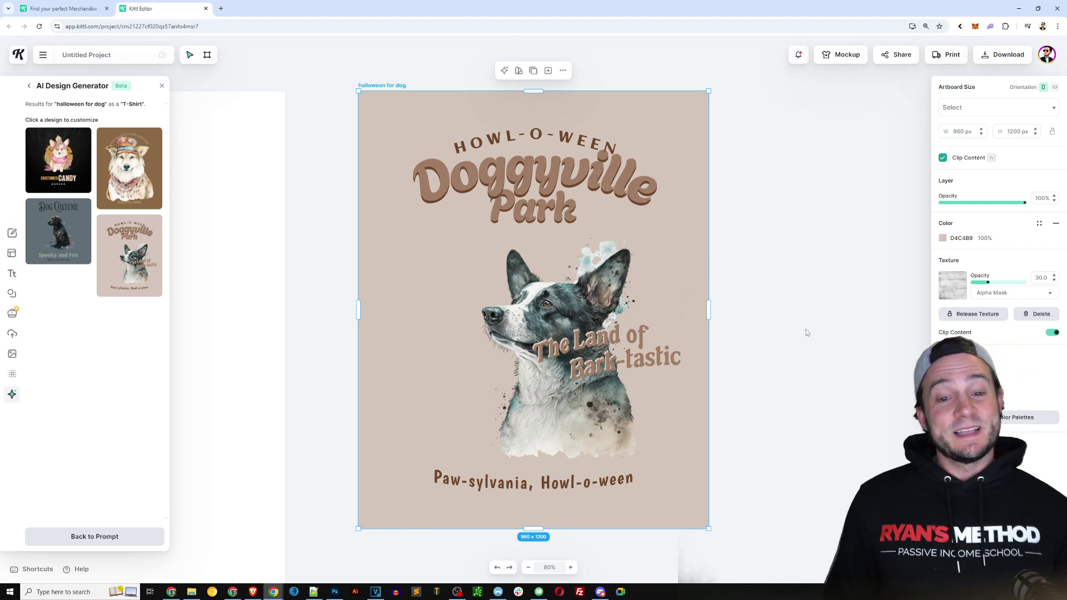
Scale the dog illustration up to 964 px and centre it on the artboard.
click(527, 300)
drag(405, 216, 353, 161)
drag(508, 269, 503, 279)
drag(345, 169, 307, 132)
drag(508, 267, 518, 277)
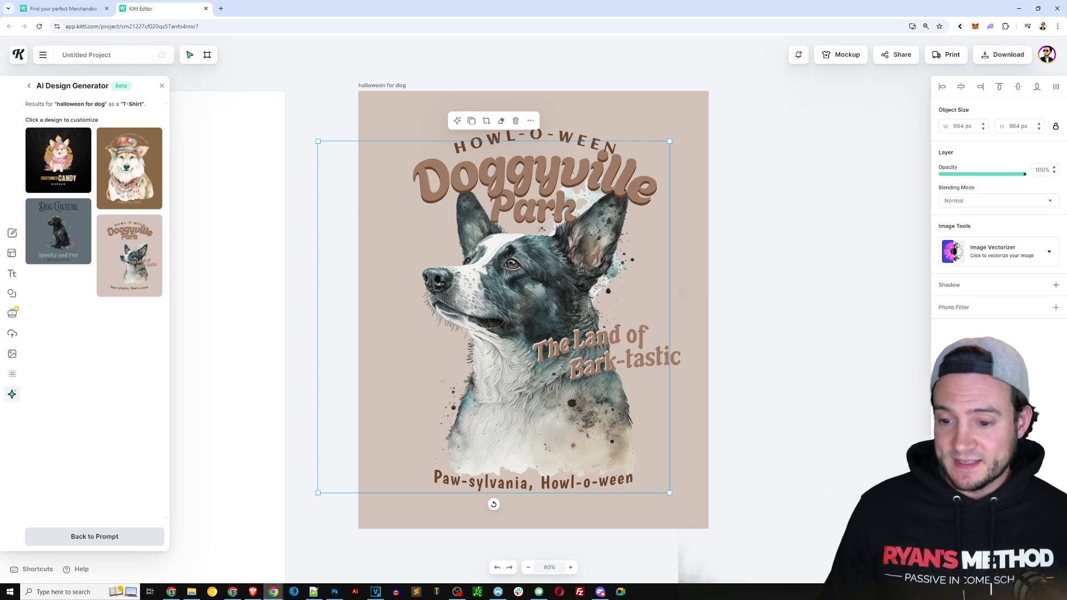
click(757, 349)
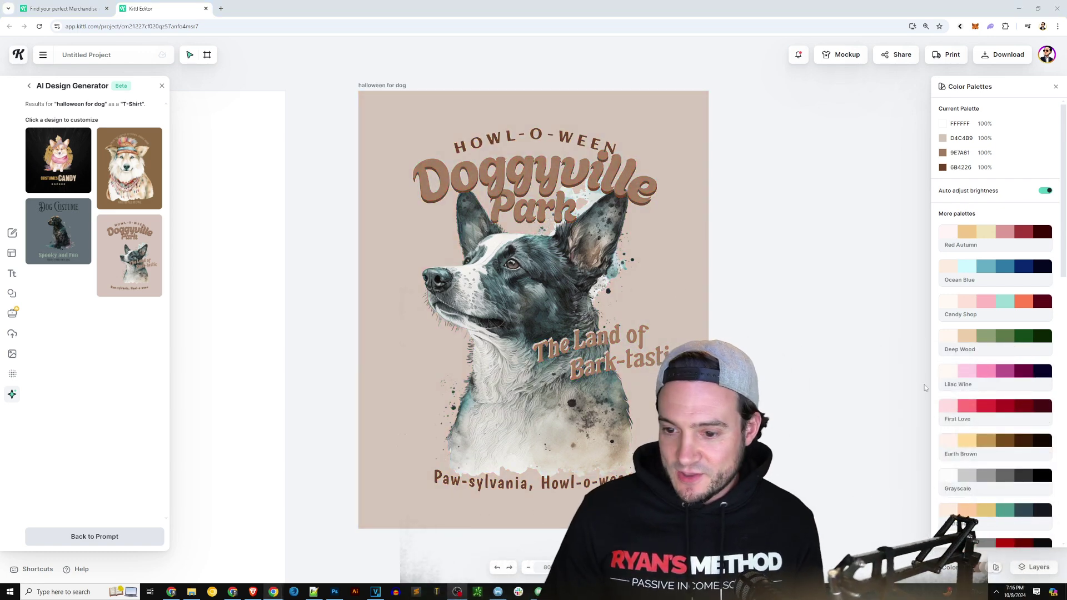
Scroll down through the colour palette previews.
scroll(994, 389, down, 2)
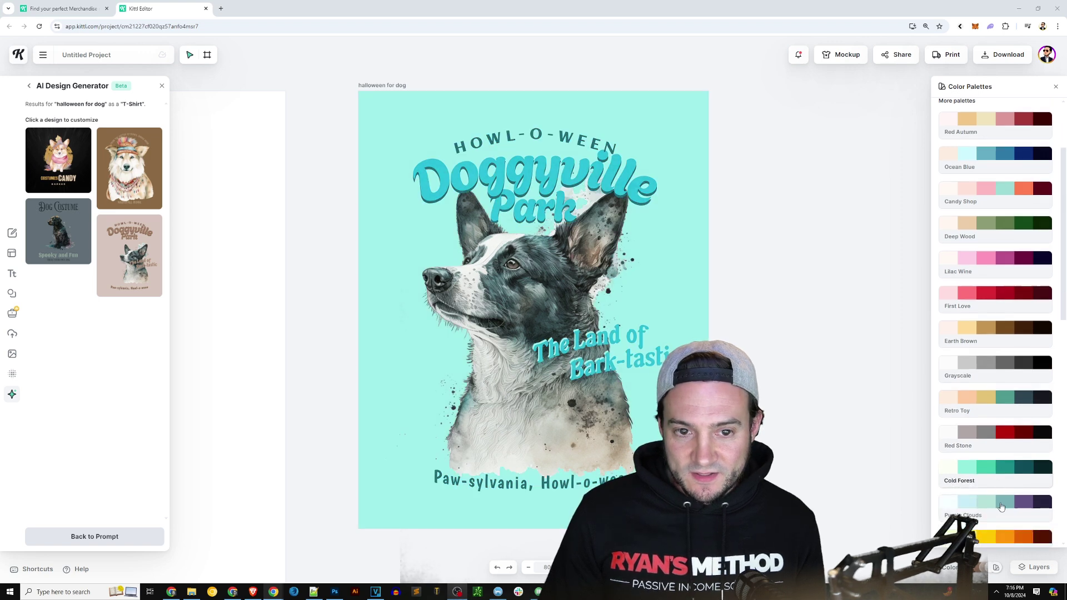
scroll(1000, 507, down, 1)
scroll(1006, 486, down, 1)
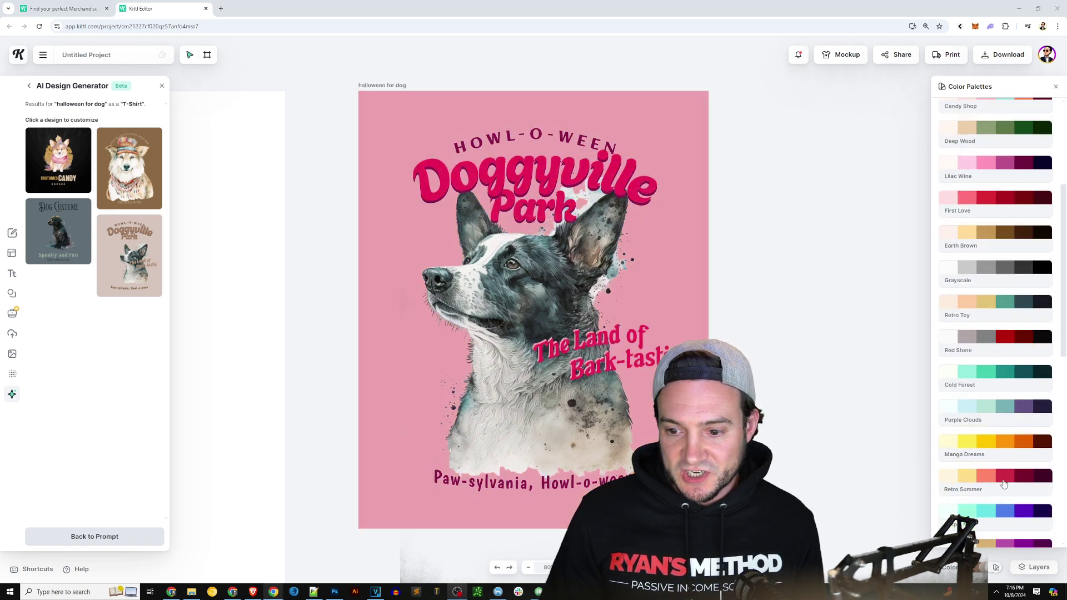
scroll(1003, 482, down, 6)
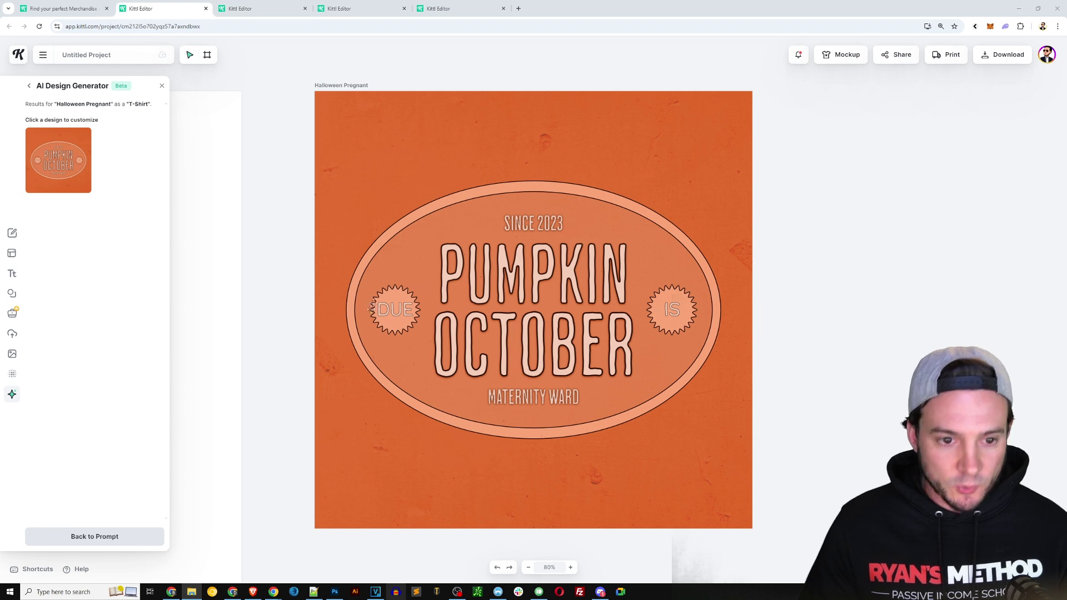
Swap the DUE and IS words between the left and right badges.
click(395, 310)
text(IS)
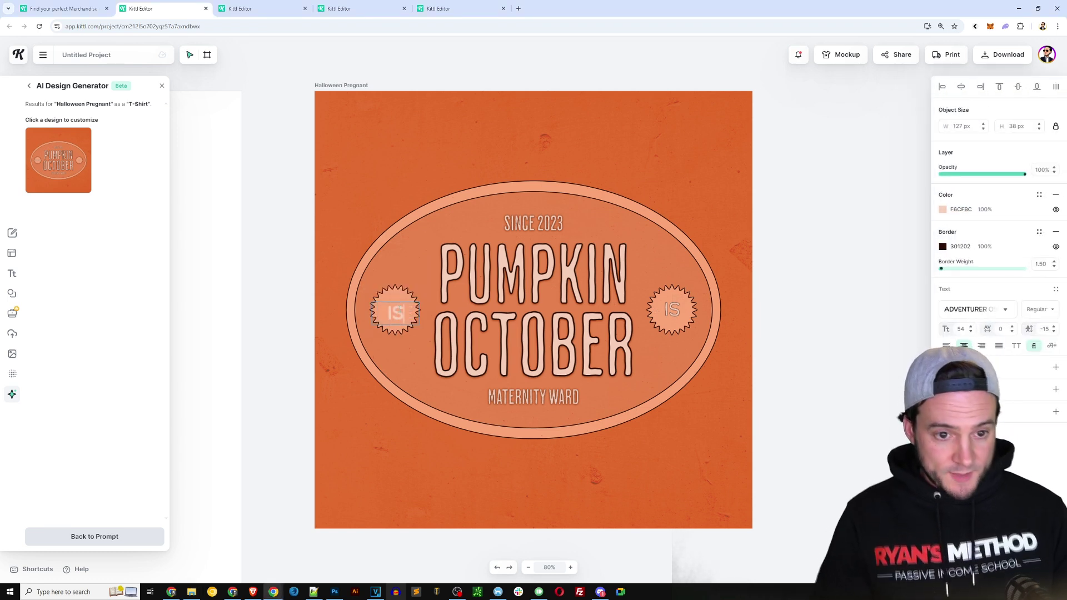
click(674, 309)
double_click(675, 309)
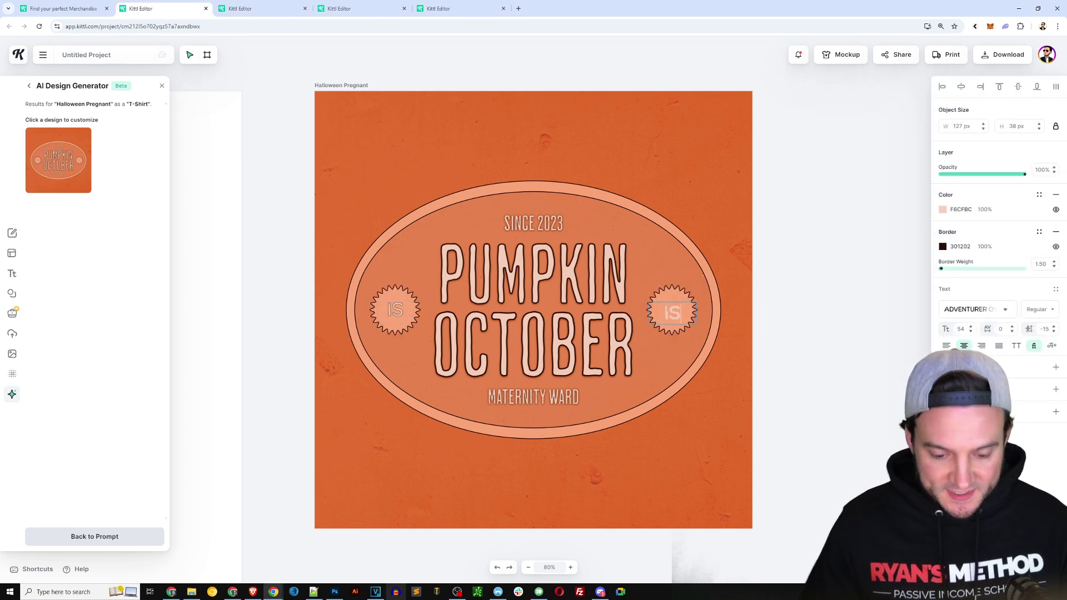
text(DUE)
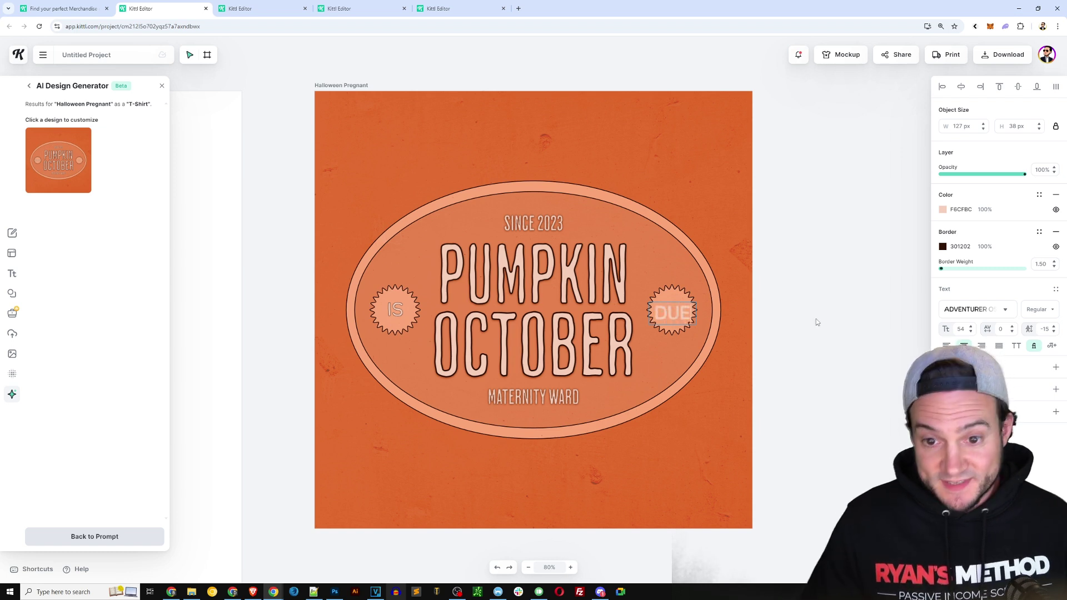
key(Escape)
Move MATERNITY WARD above the title and put SINCE 2023, changed to 2024, inside the oval.
click(552, 222)
drag(552, 223, 554, 448)
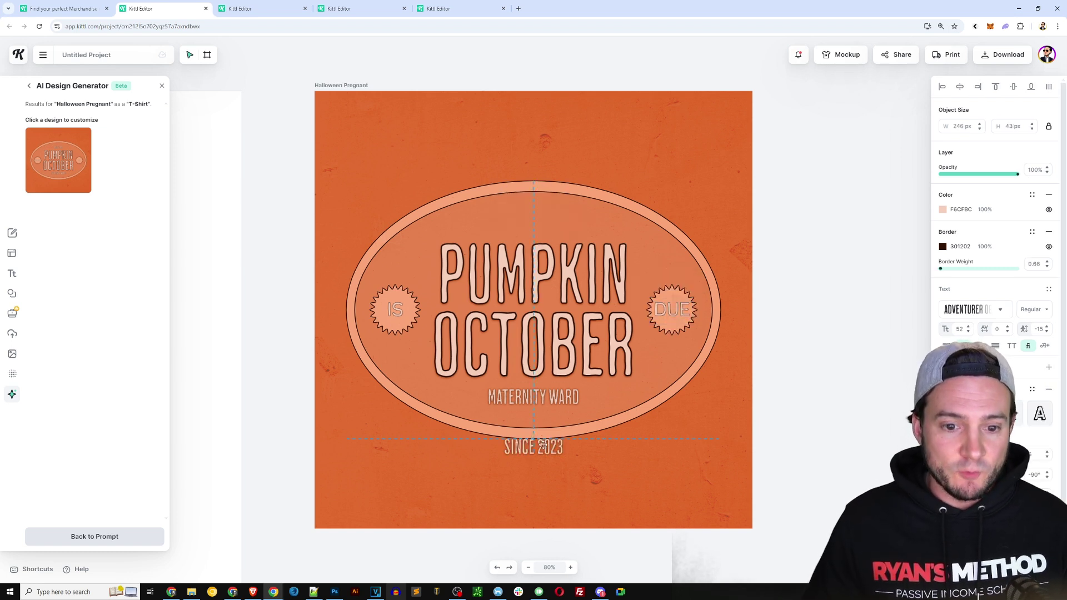
drag(545, 397, 549, 220)
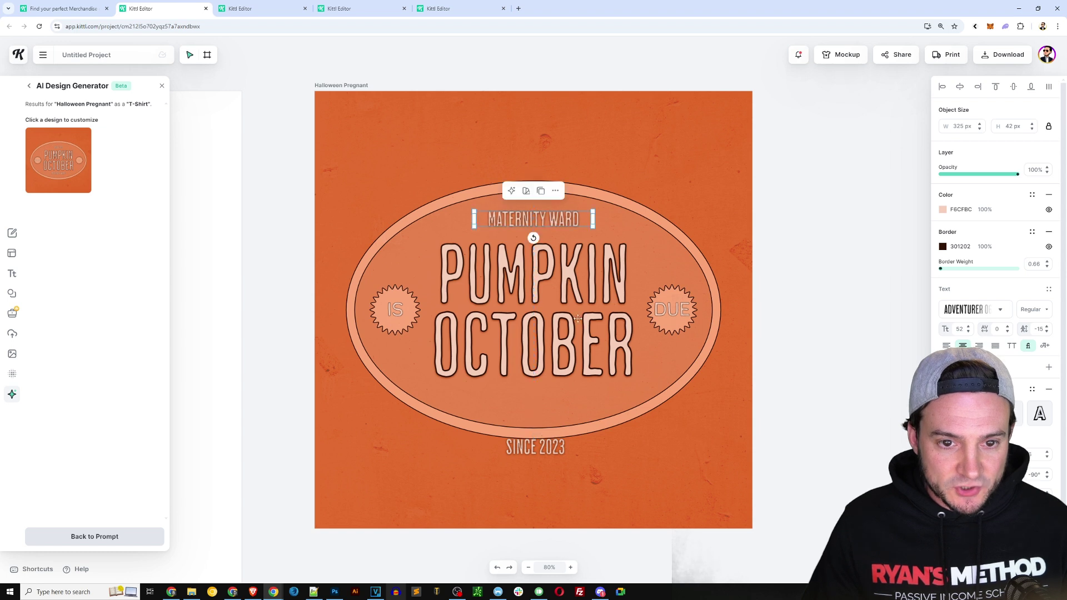
drag(544, 438, 537, 406)
double_click(537, 404)
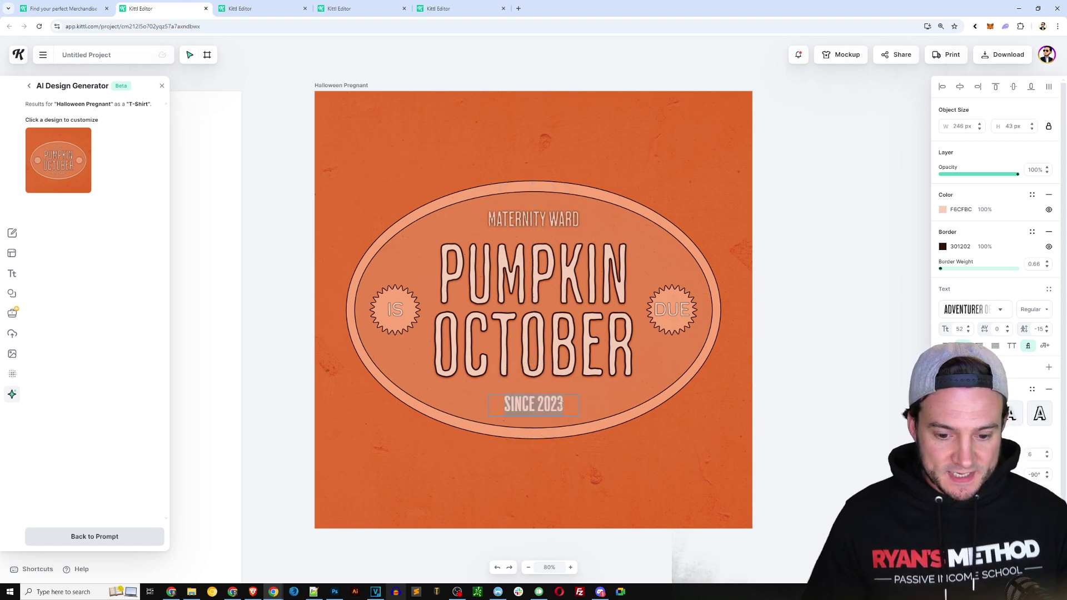
text(2024)
key(Escape)
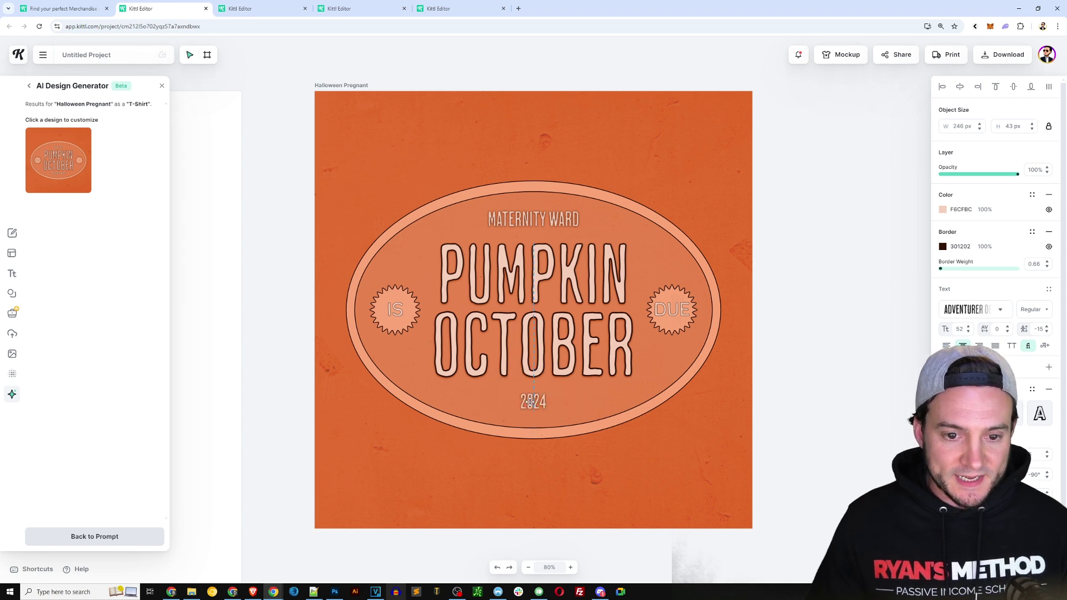
click(796, 201)
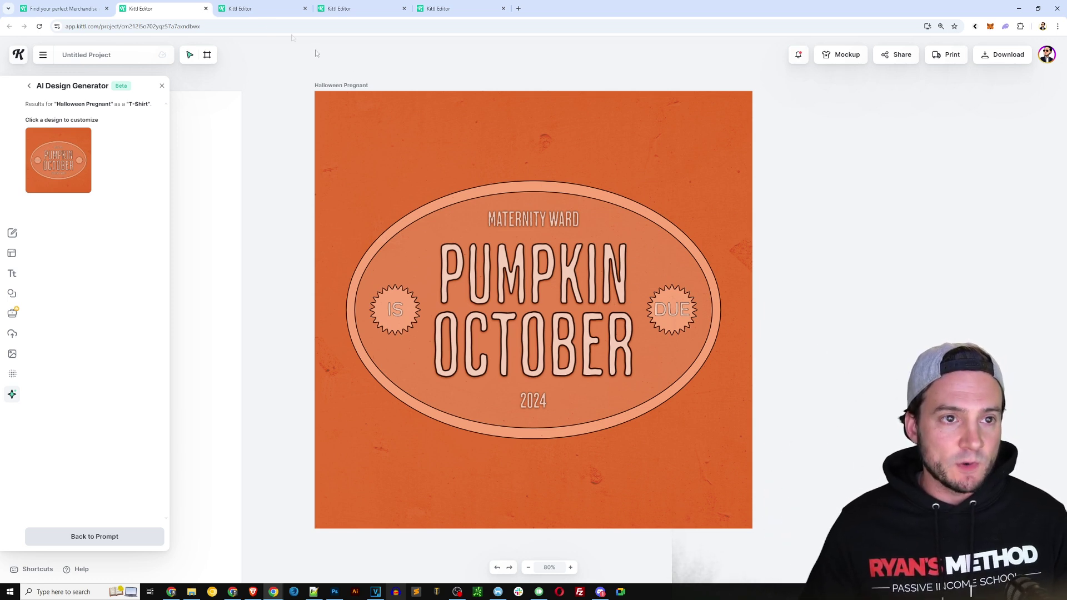
key(ctrl+Tab)
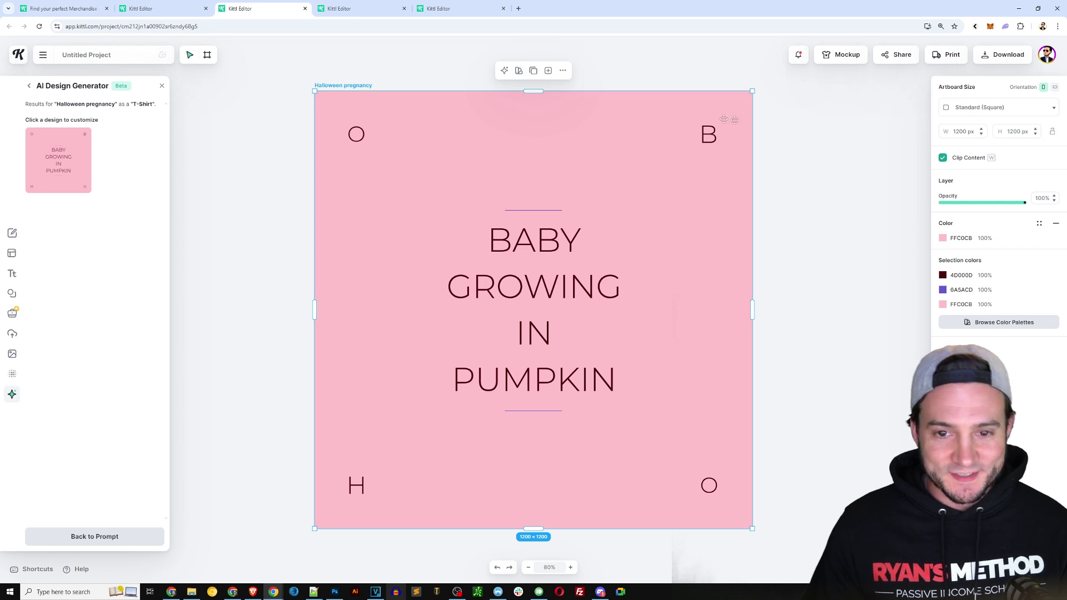
Look over the PUMPKINBUMP SPOOKY design, then switch to the PUMPKIN BELLY project.
click(846, 180)
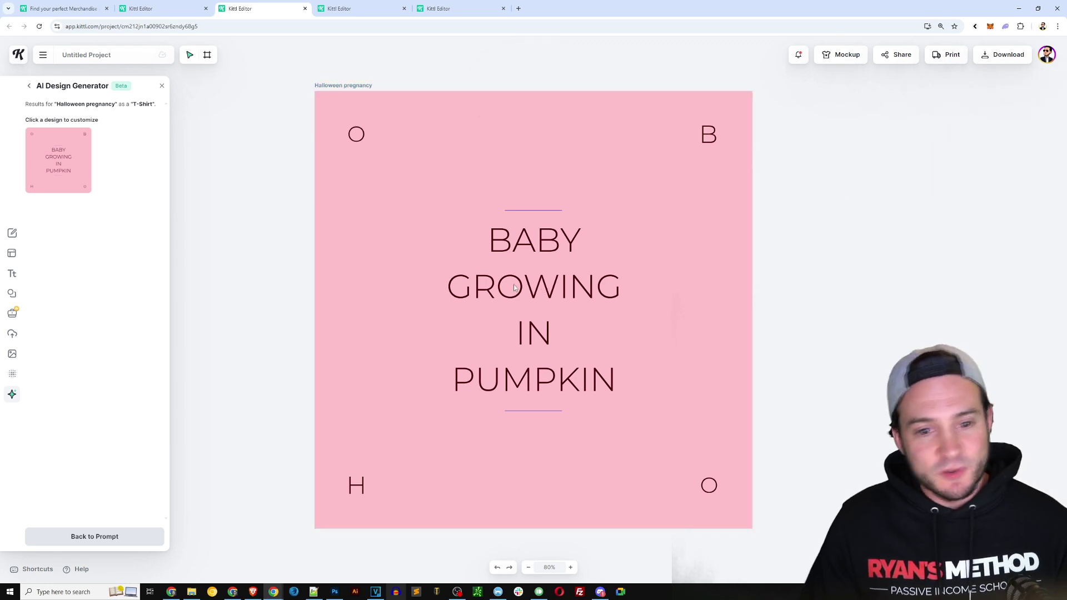
click(350, 13)
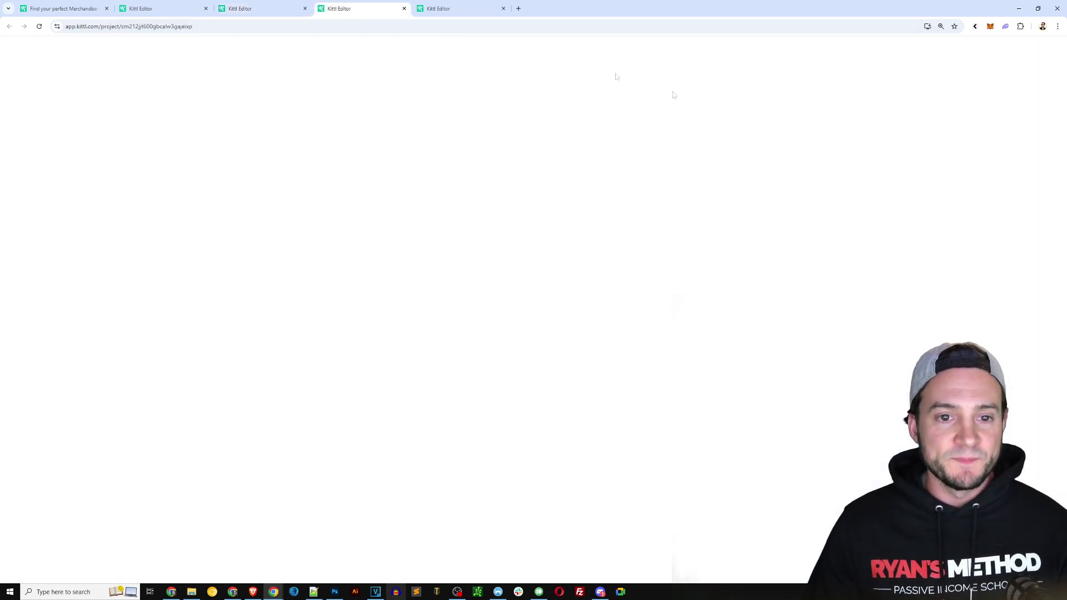
click(841, 245)
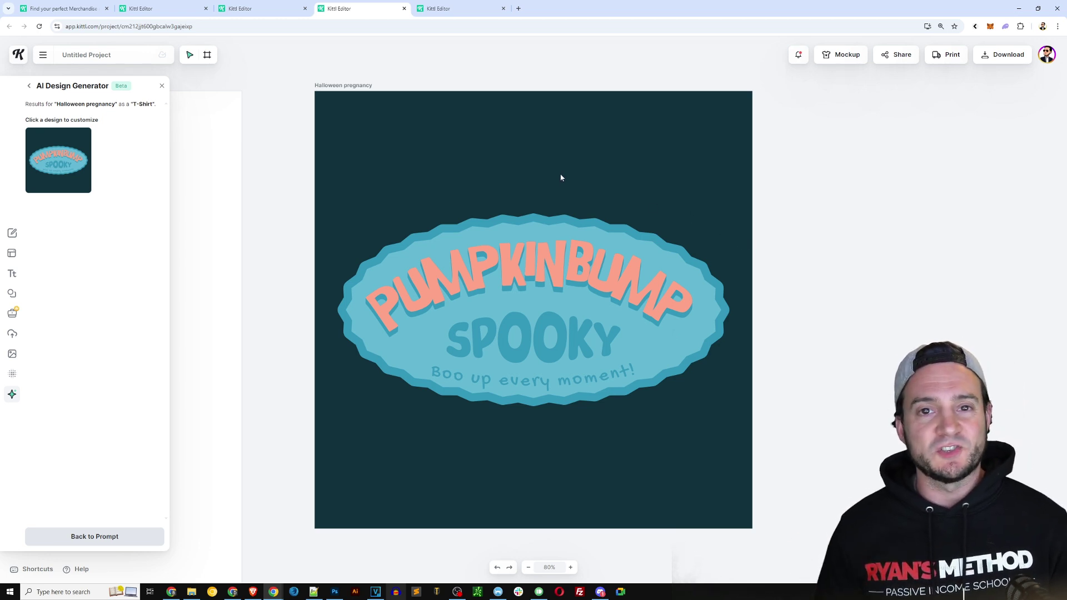
click(449, 7)
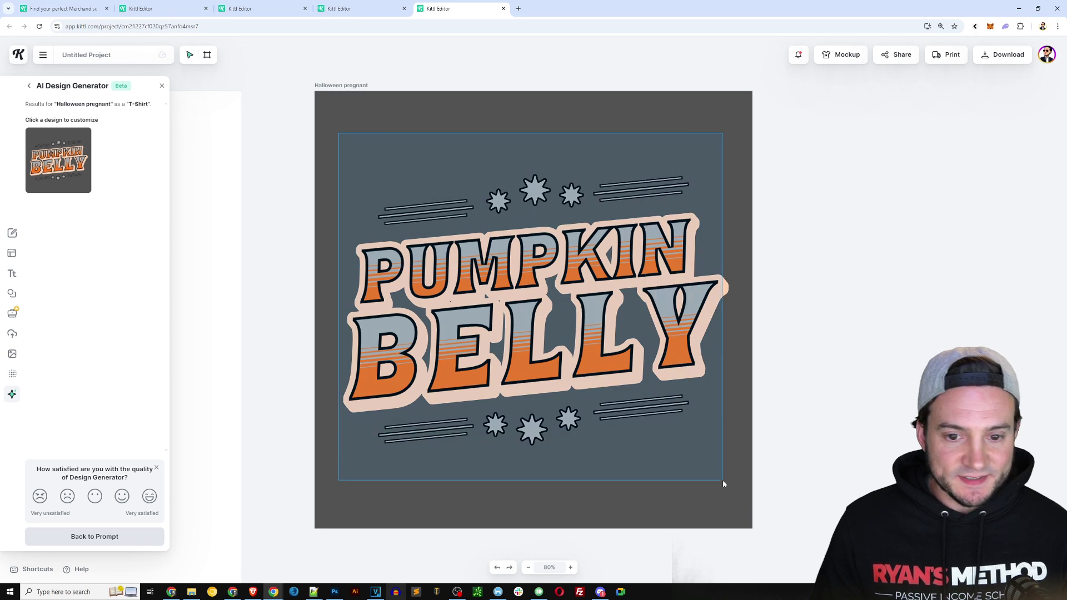
Shrink the PUMPKIN BELLY artwork to 887 × 644 px and move it into the artboard's top half.
key(Delete)
drag(600, 344, 600, 265)
drag(350, 365, 395, 332)
drag(540, 243, 526, 240)
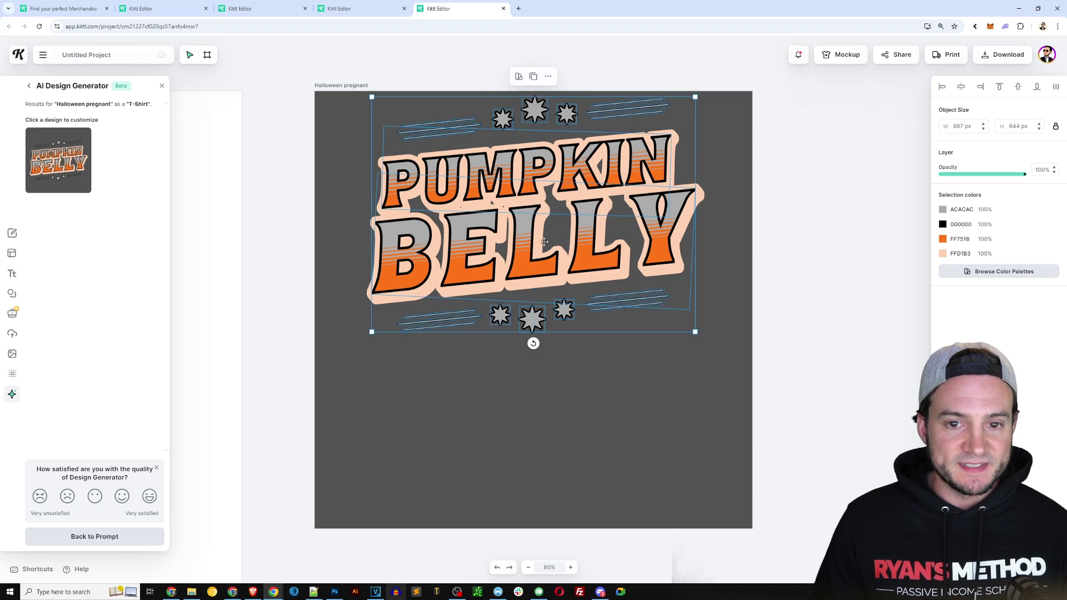
click(807, 227)
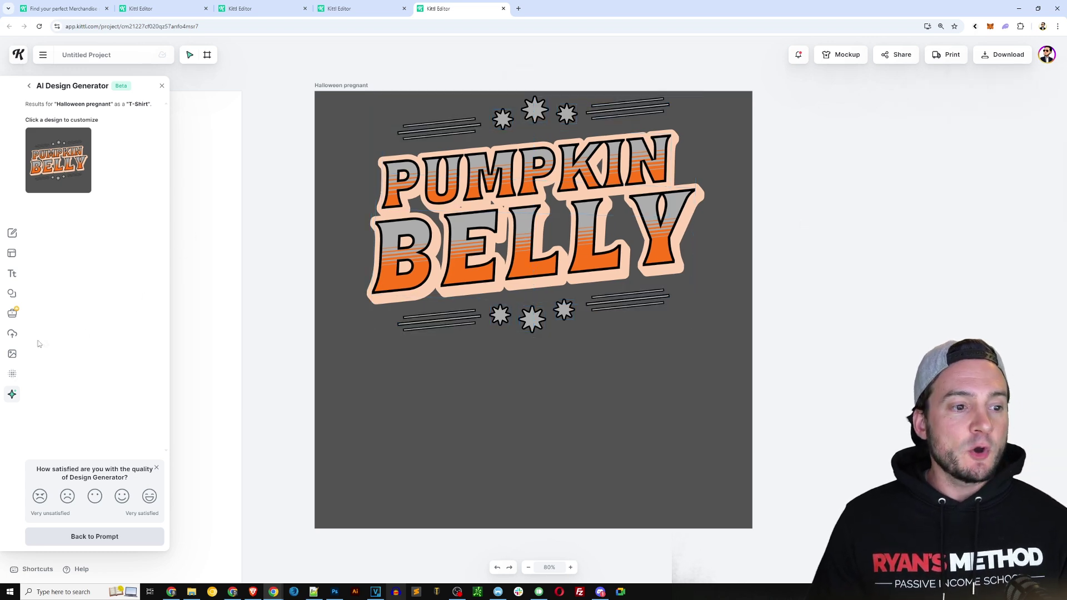
click(12, 355)
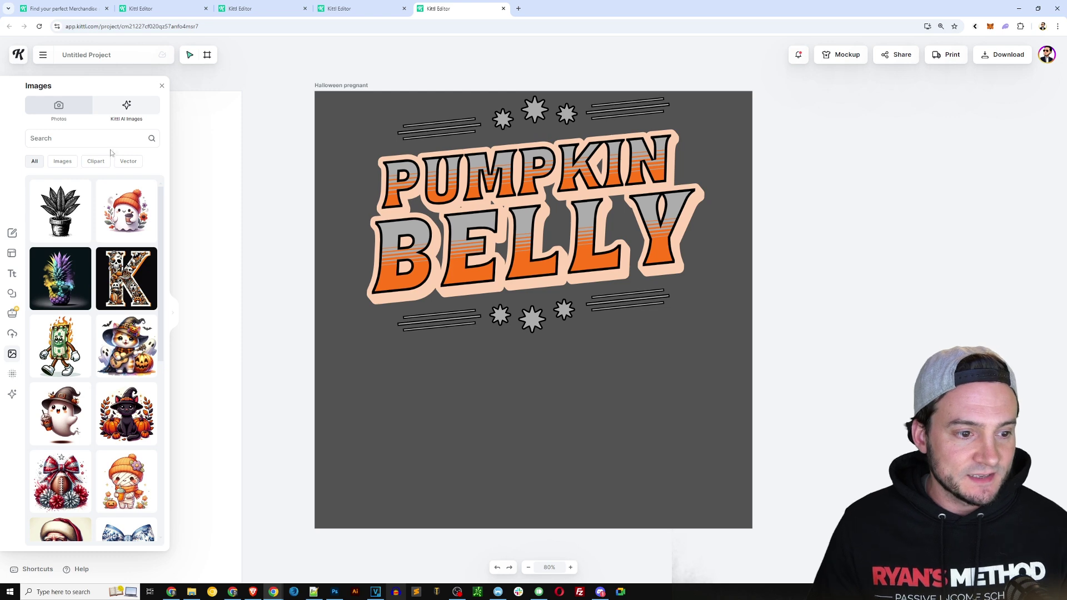
Add the cute smiling pumpkin image from a 'pumpkin' image search and remove its white background.
click(91, 140)
text(pumpkin)
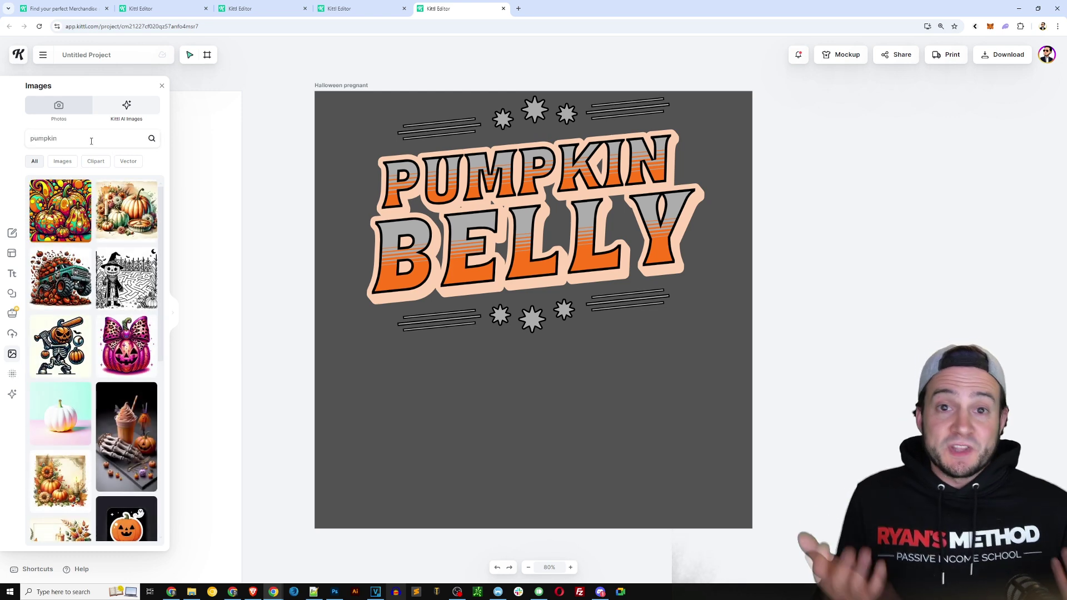
scroll(95, 294, down, 15)
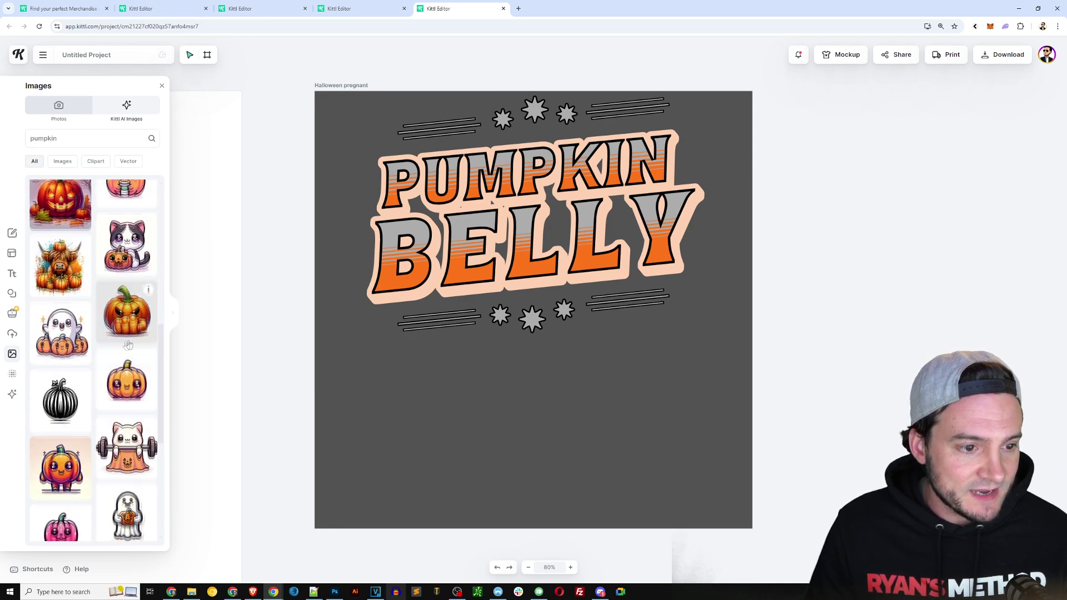
click(129, 384)
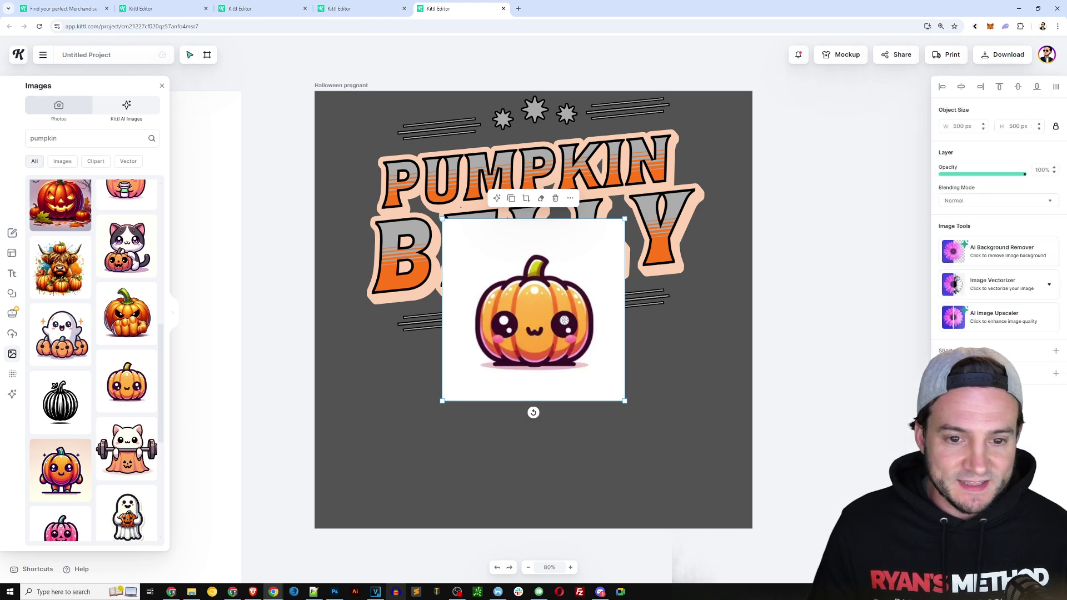
drag(563, 322, 565, 423)
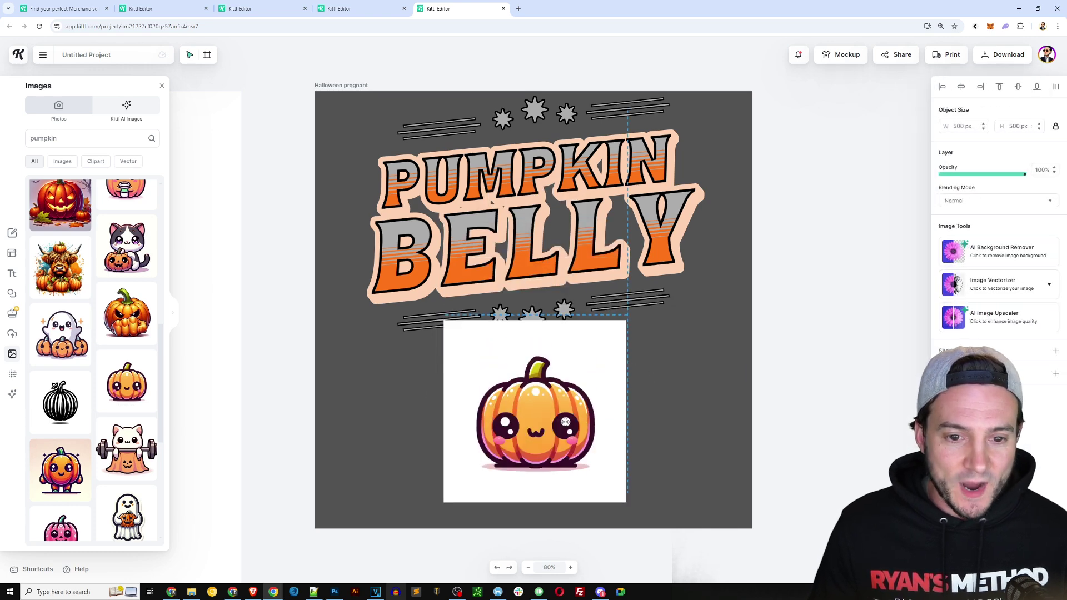
click(1010, 260)
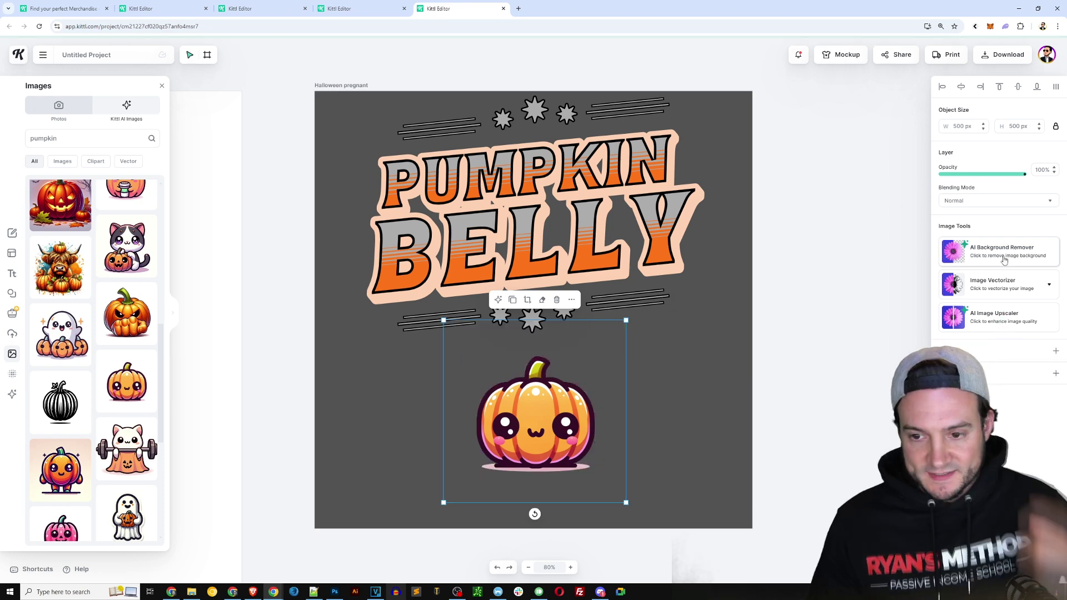
Enlarge the pumpkin and centre it at the bottom beneath the PUMPKIN BELLY lettering.
drag(515, 449, 517, 470)
drag(627, 343, 767, 202)
drag(648, 403, 590, 411)
drag(705, 253, 687, 274)
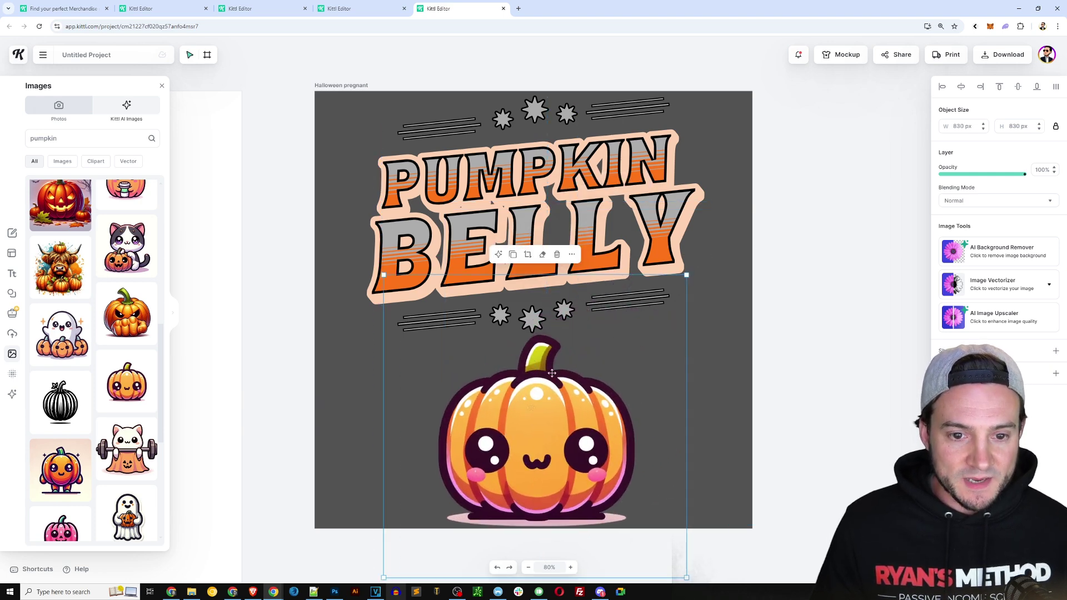
click(869, 332)
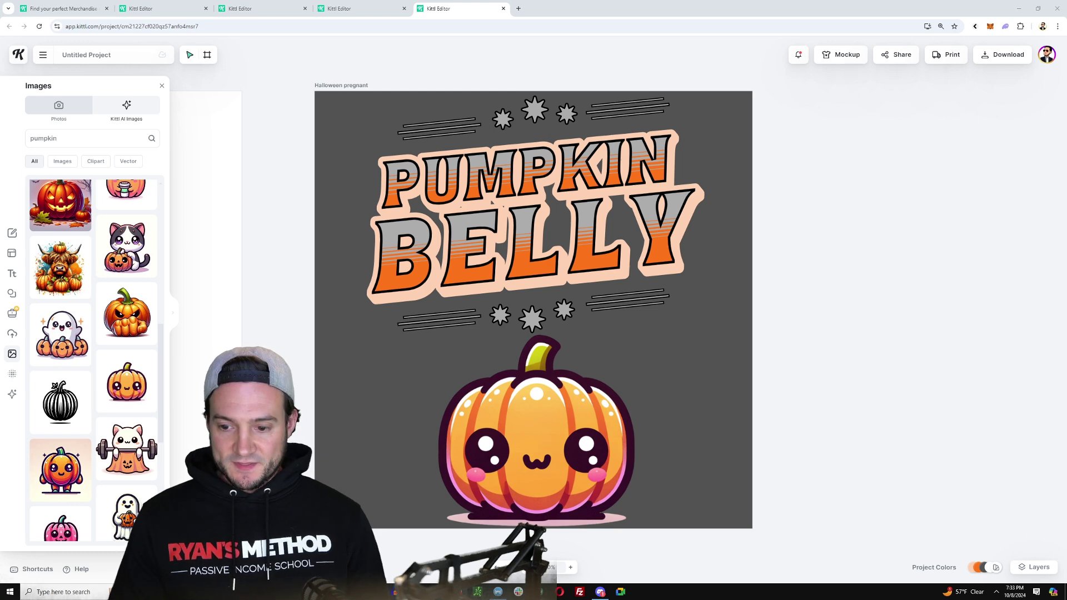
Try Retro Summer, then apply the Mango Dreams project palette for a burnt-orange background and golden lettering.
click(996, 568)
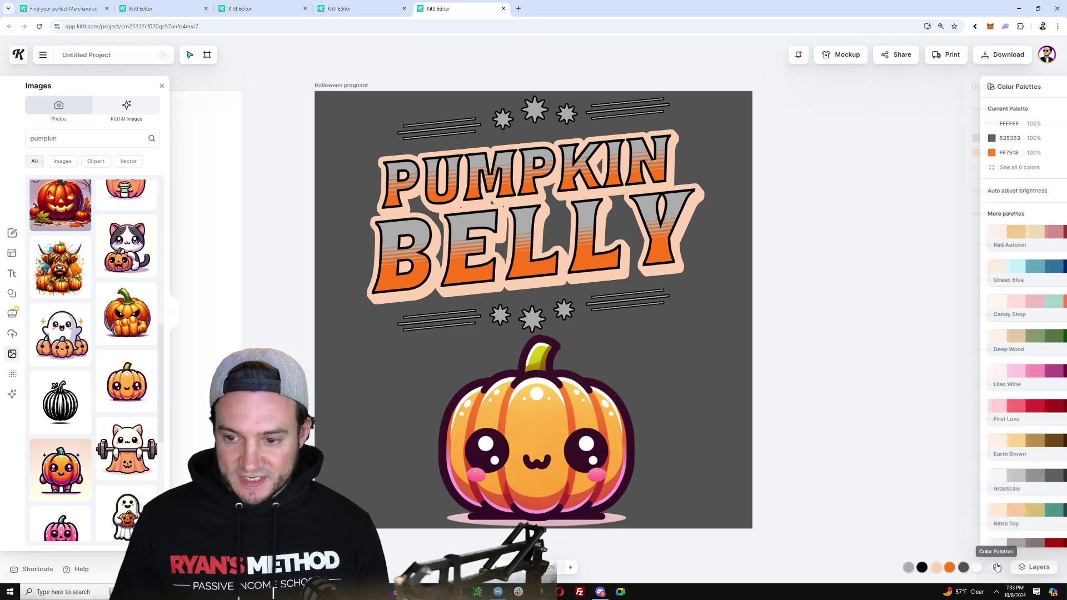
scroll(1001, 489, down, 2)
scroll(1001, 486, down, 2)
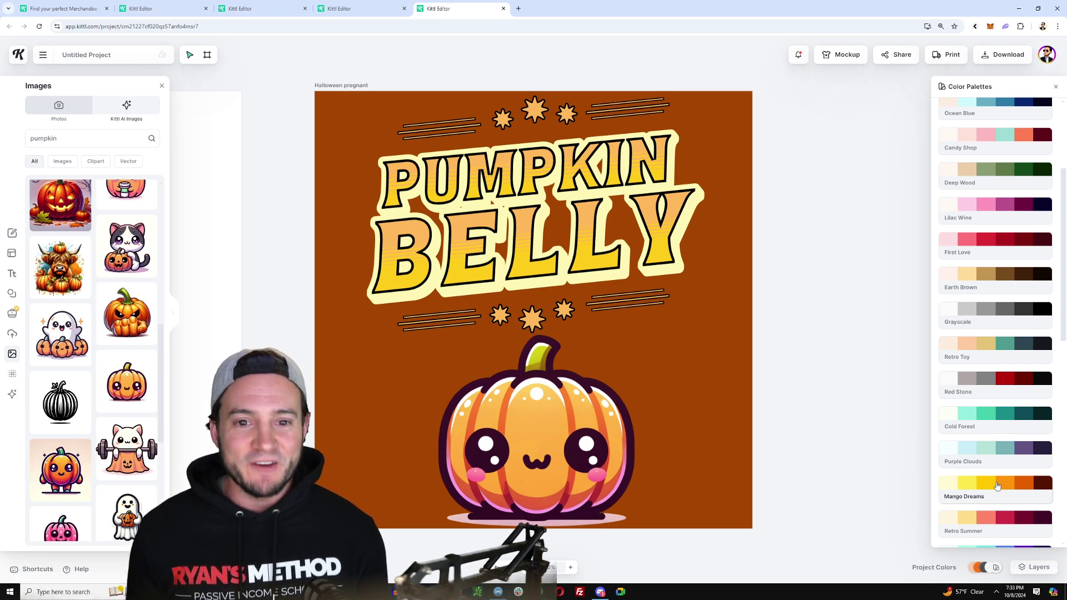
scroll(998, 486, down, 1)
click(980, 478)
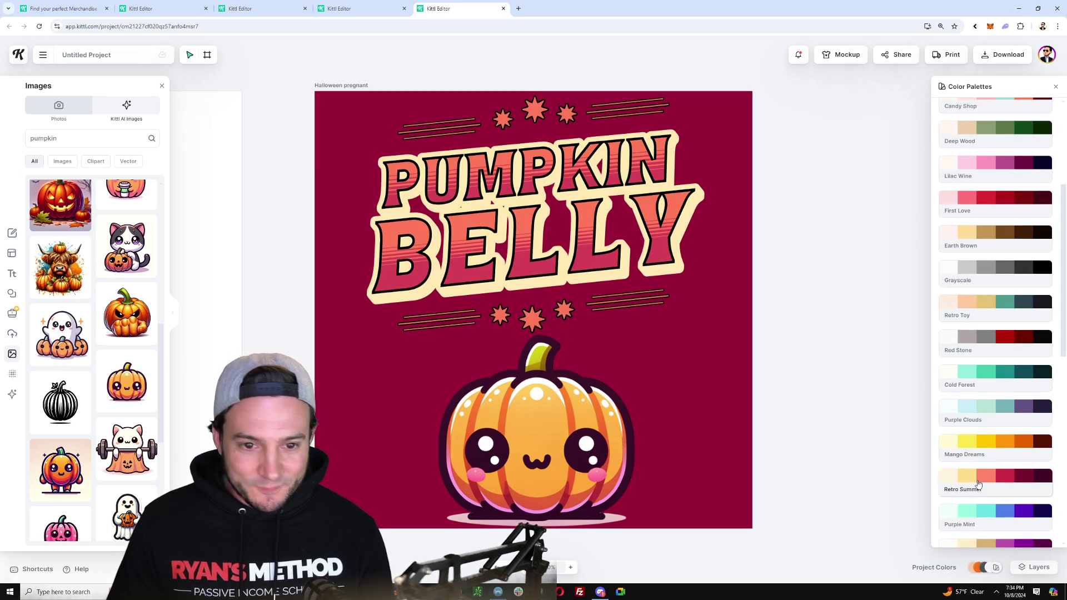
scroll(980, 481, down, 1)
click(981, 412)
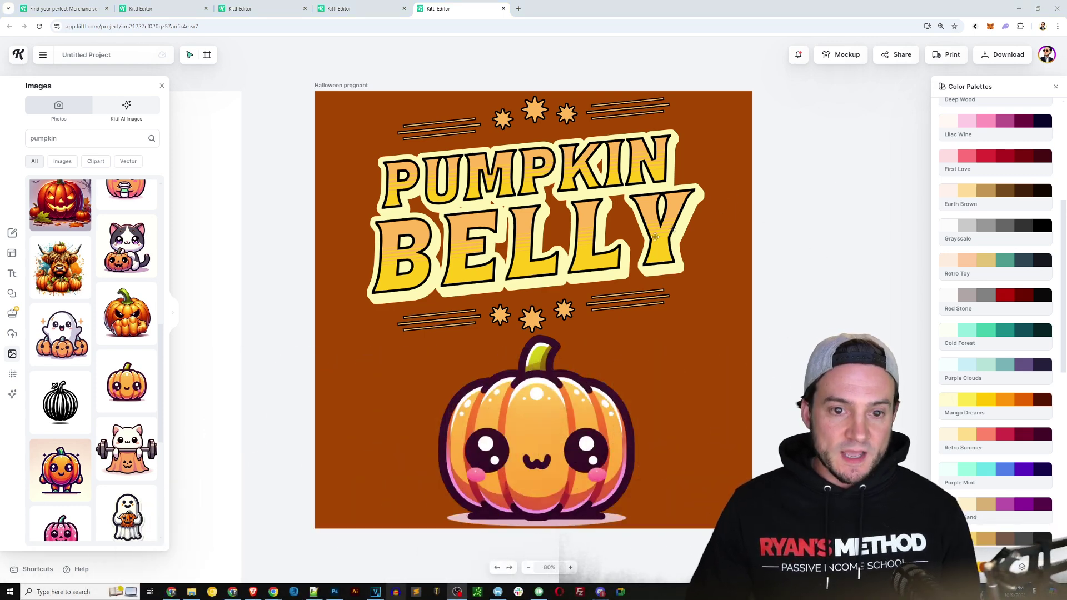
click(688, 244)
Scale up the PUMPKIN word, then the BELLY word, to fill the top half.
click(667, 166)
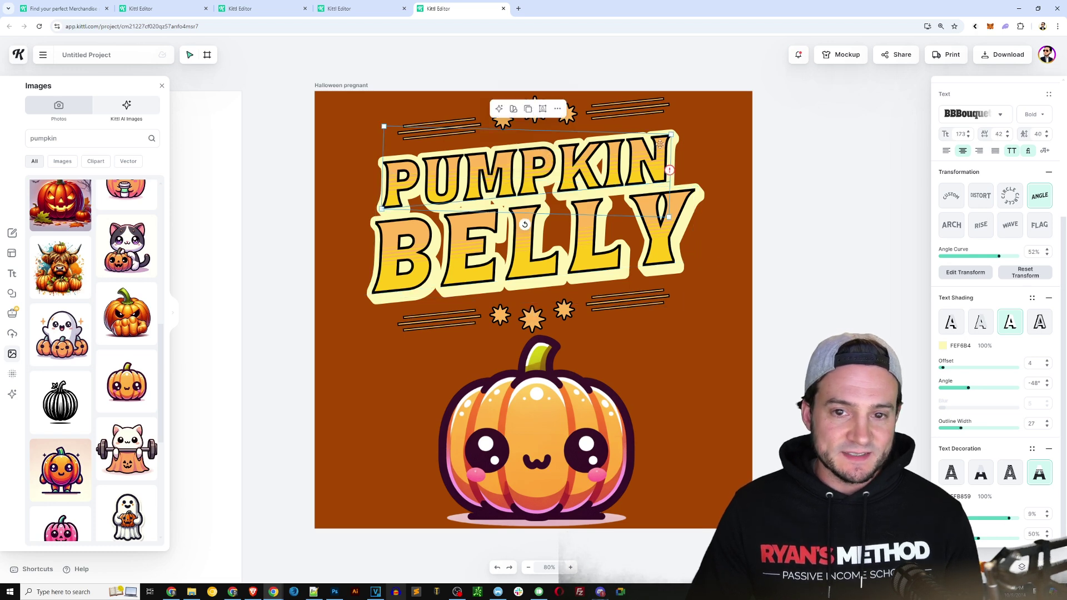
drag(698, 129, 717, 125)
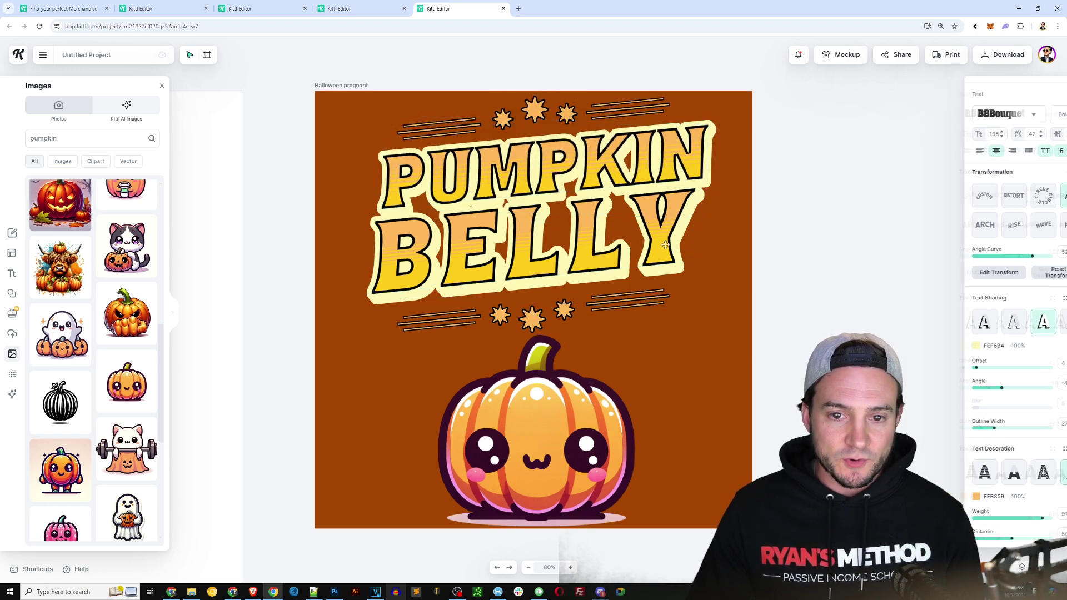
click(687, 303)
click(690, 309)
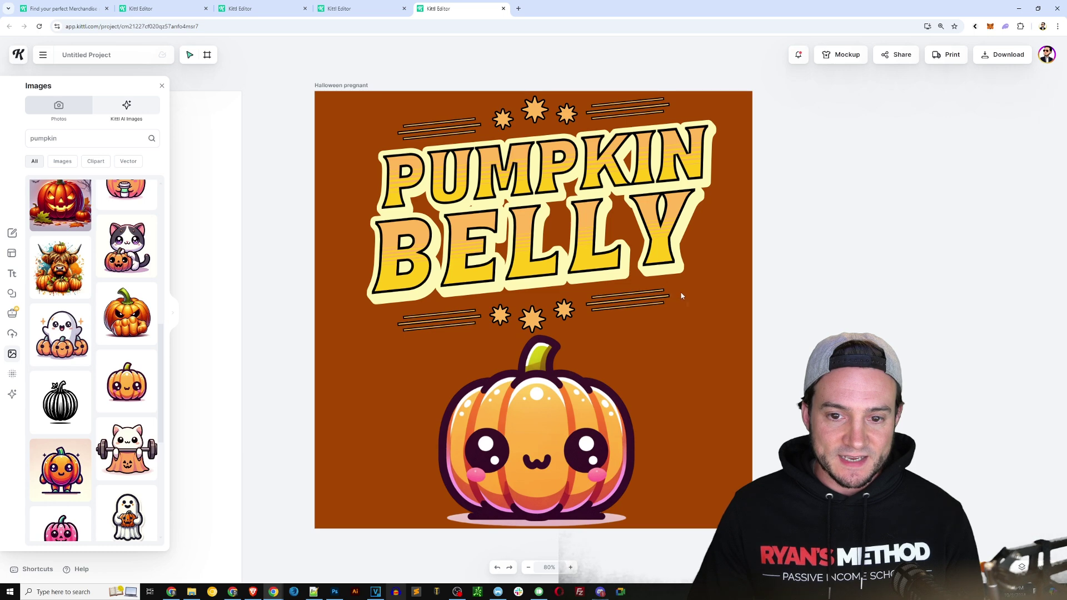
click(689, 313)
click(690, 312)
click(689, 308)
drag(688, 308, 716, 320)
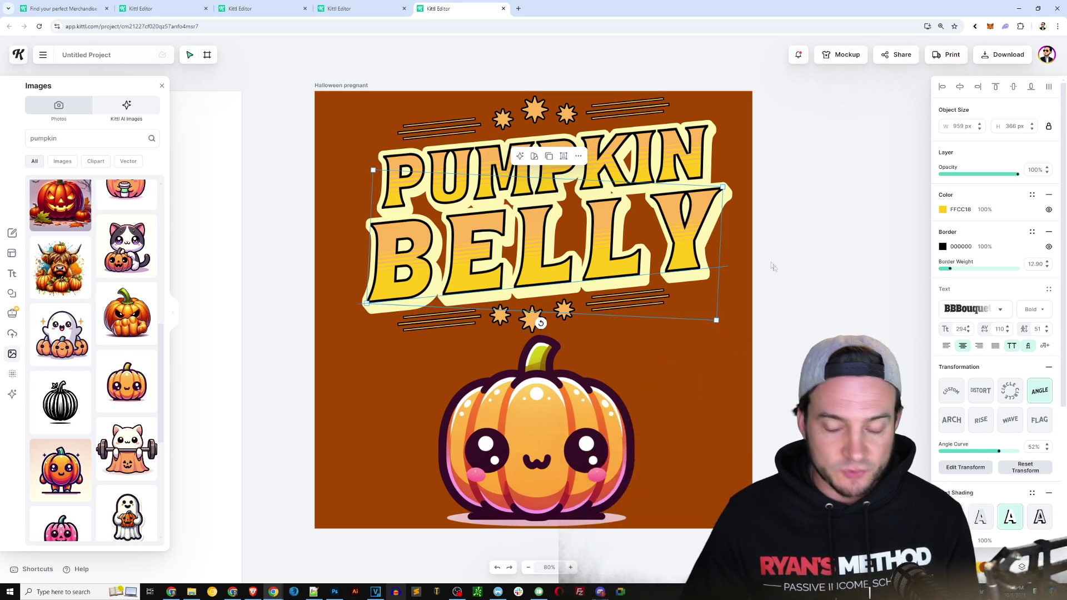
Download all artboards as a 300-resolution PNG with Remove Background switched on.
click(1006, 55)
click(1023, 252)
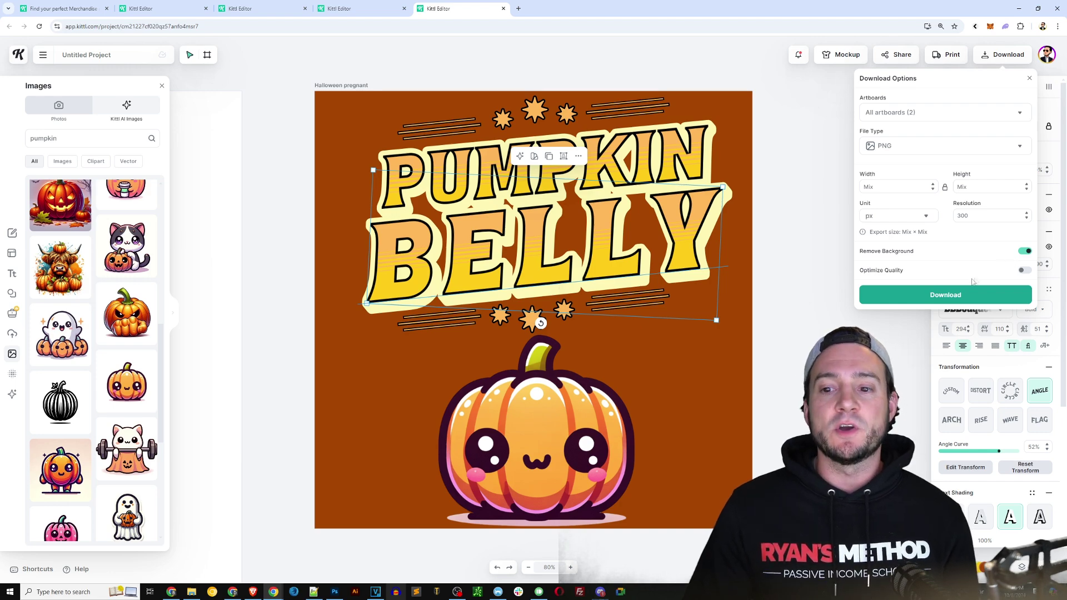
click(945, 297)
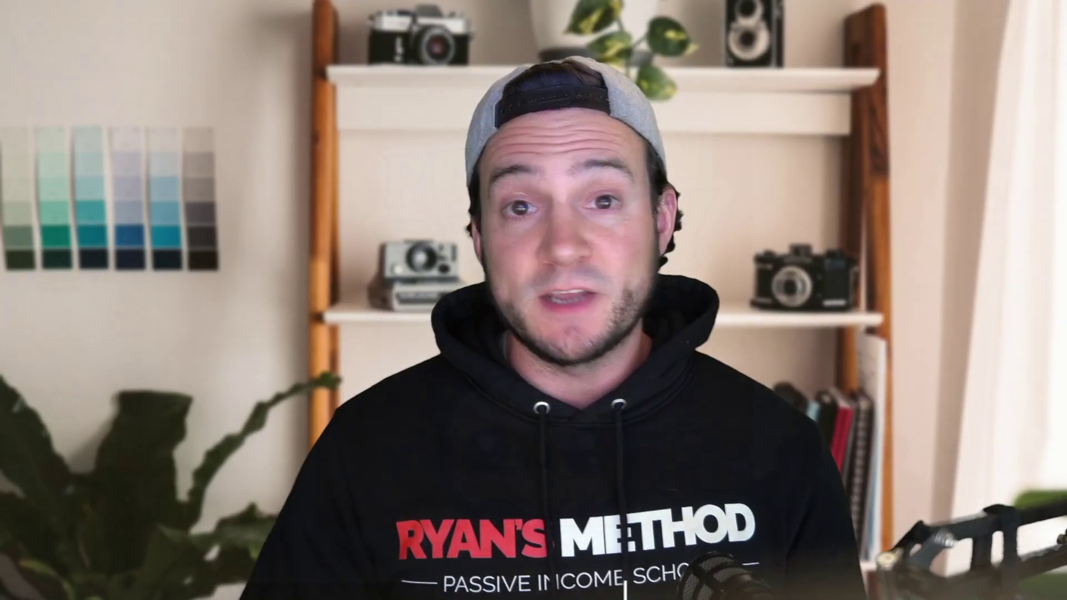